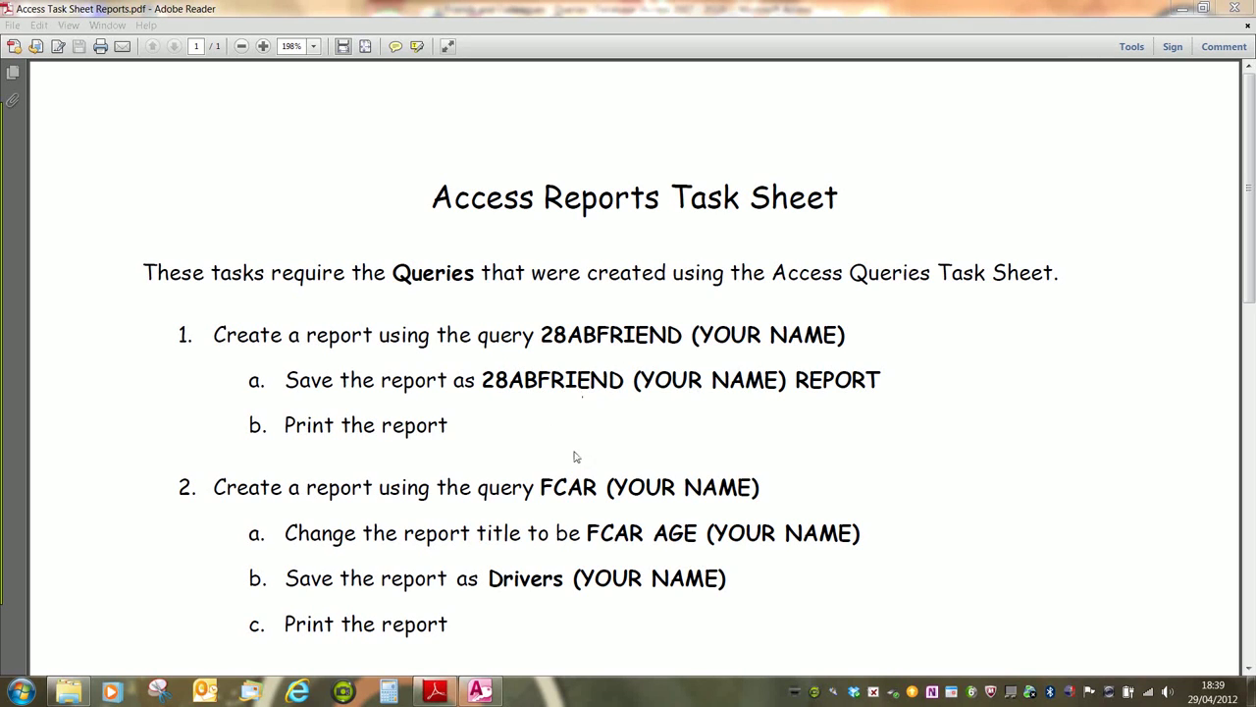
# Step: Generate a quick report from the 28ABFRIEND (MASTER) query using Create > Report
pyautogui.click(481, 692)
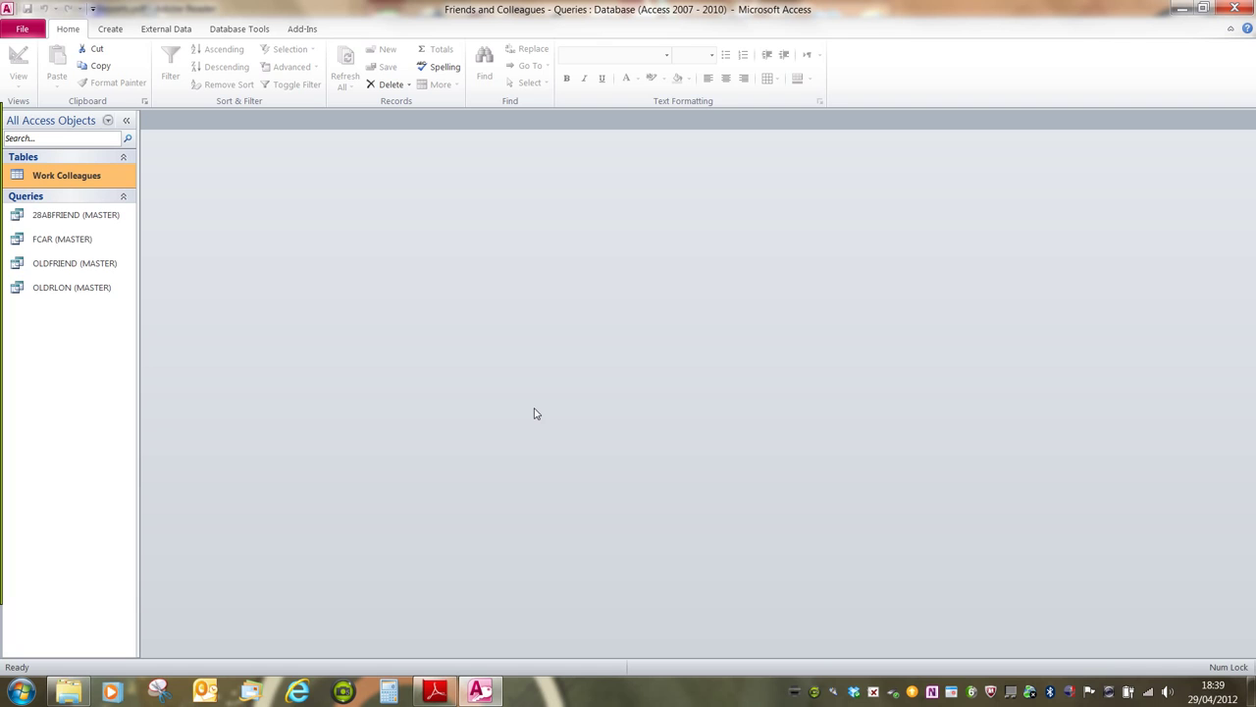
pyautogui.click(90, 219)
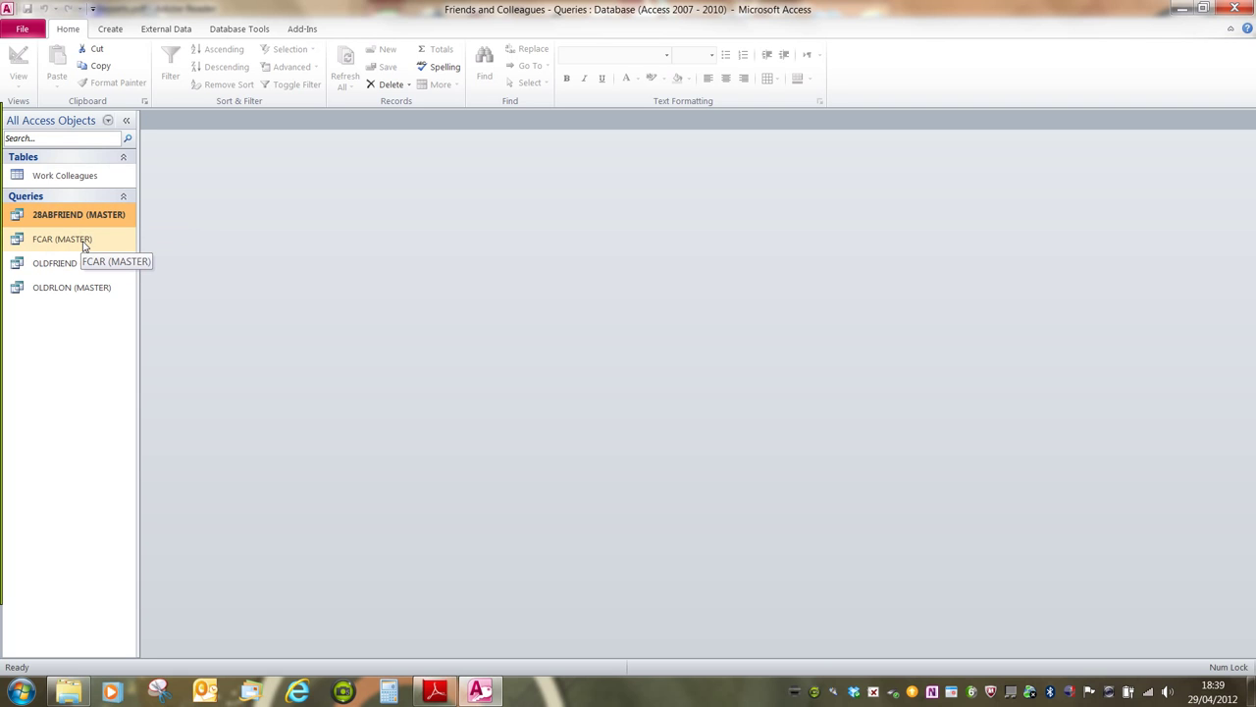
pyautogui.click(111, 29)
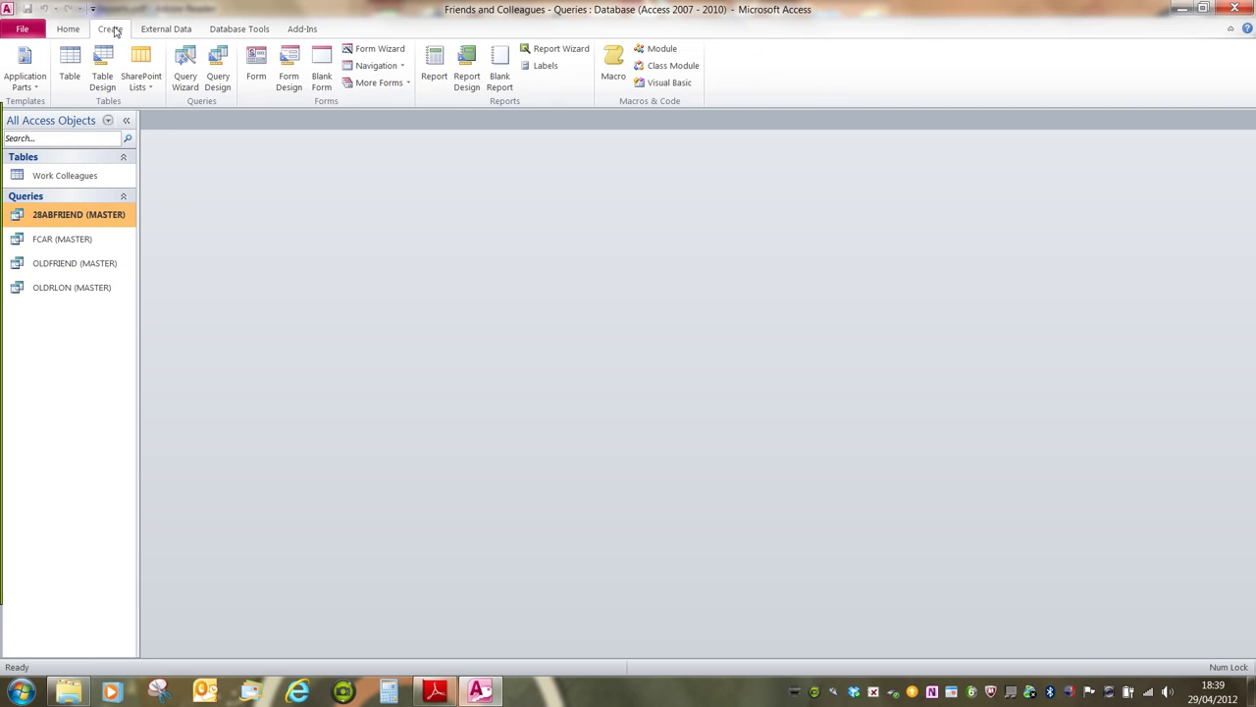
pyautogui.click(435, 67)
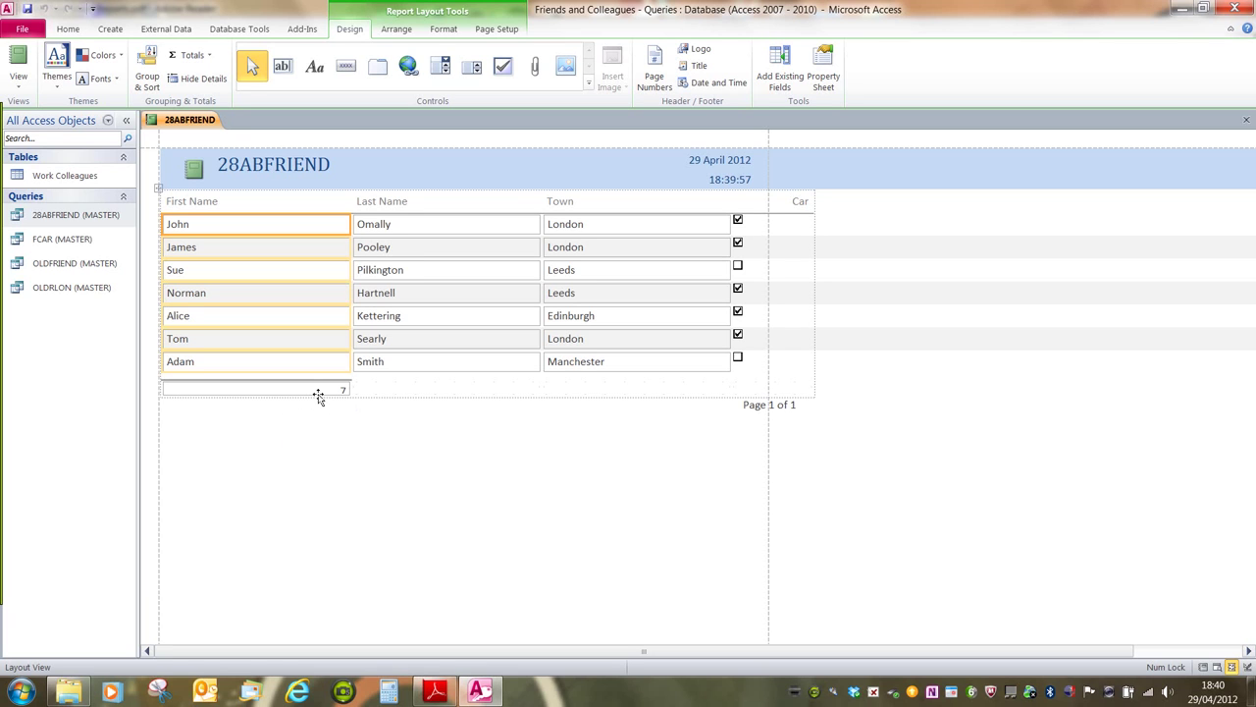
# Step: Delete the Record Count total and the empty footer box under First Name
pyautogui.click(318, 395)
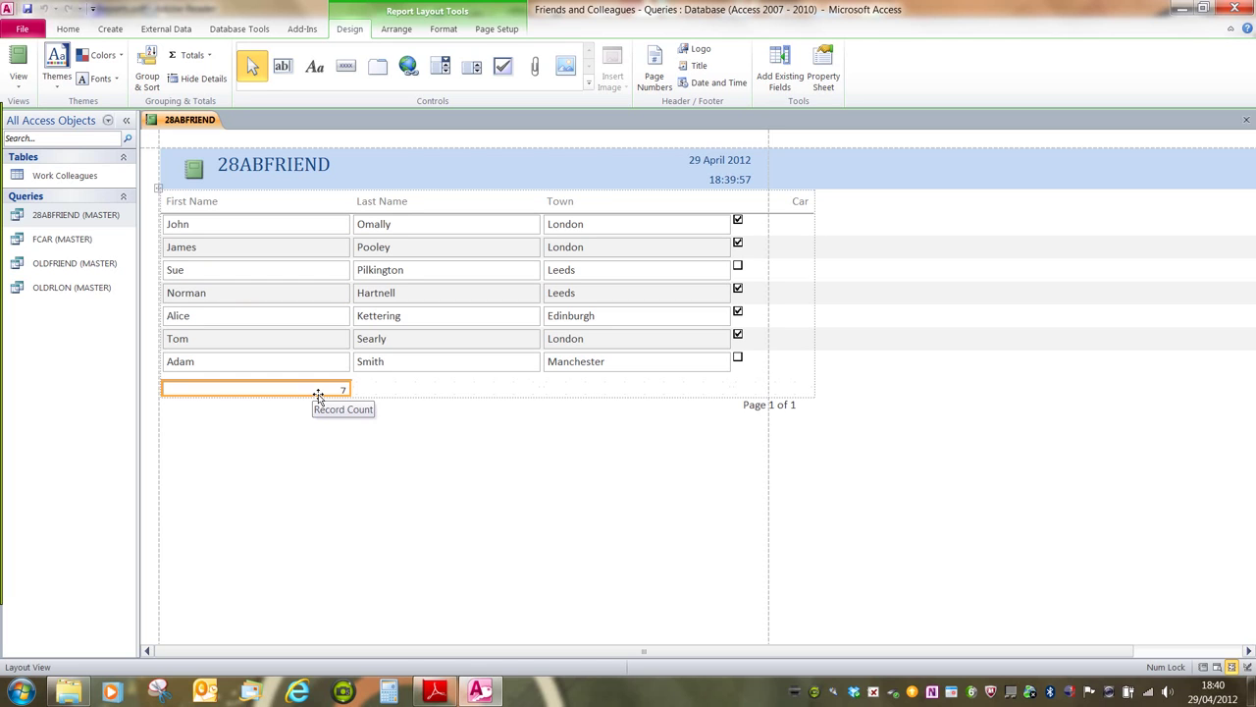
pyautogui.press('Delete')
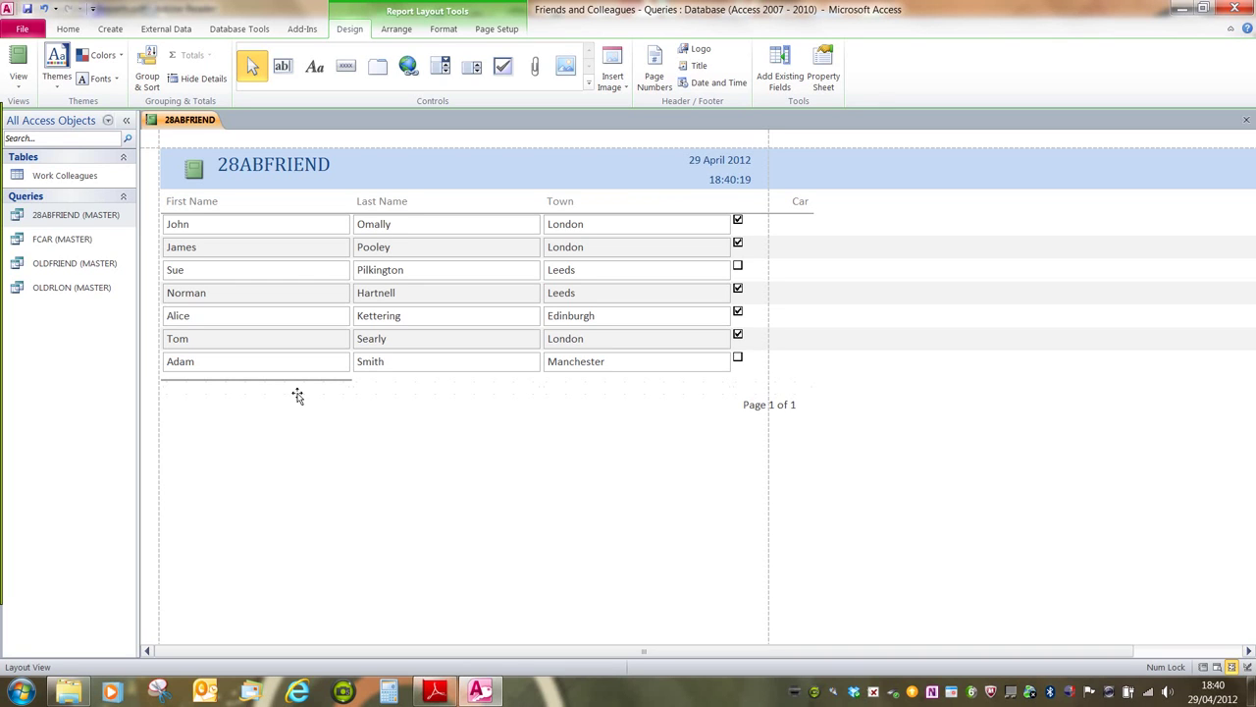
pyautogui.click(297, 394)
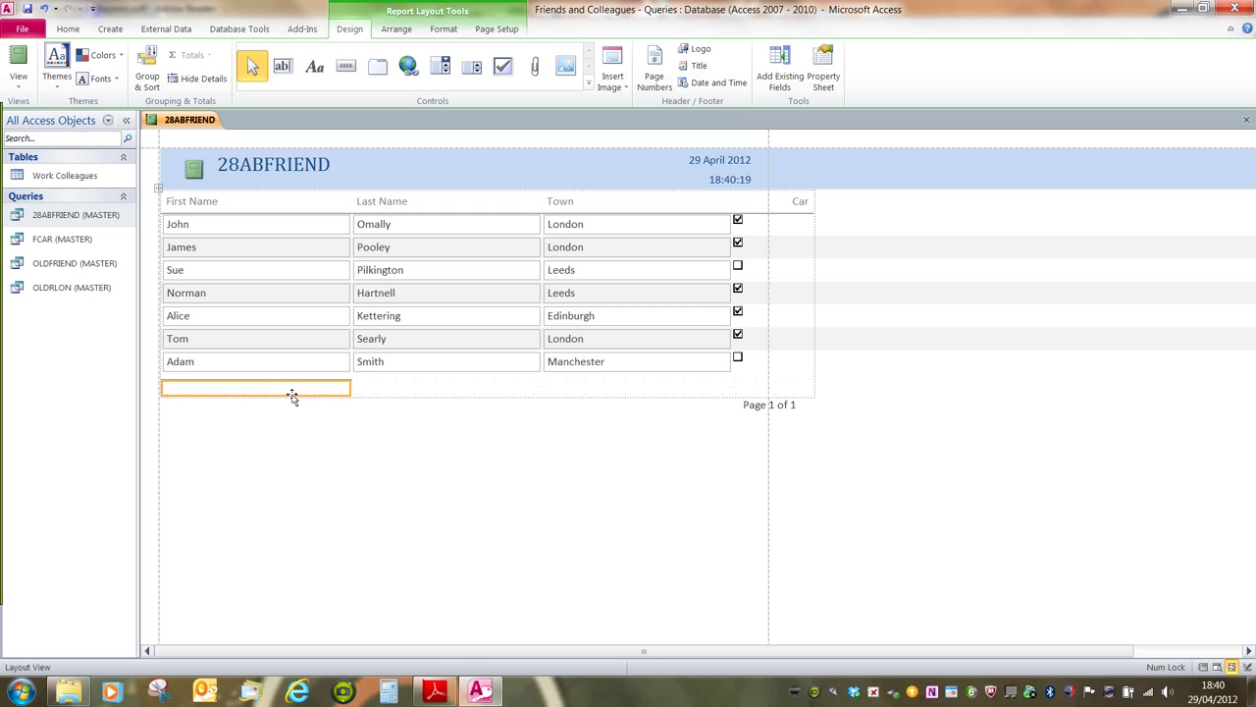
pyautogui.press('Delete')
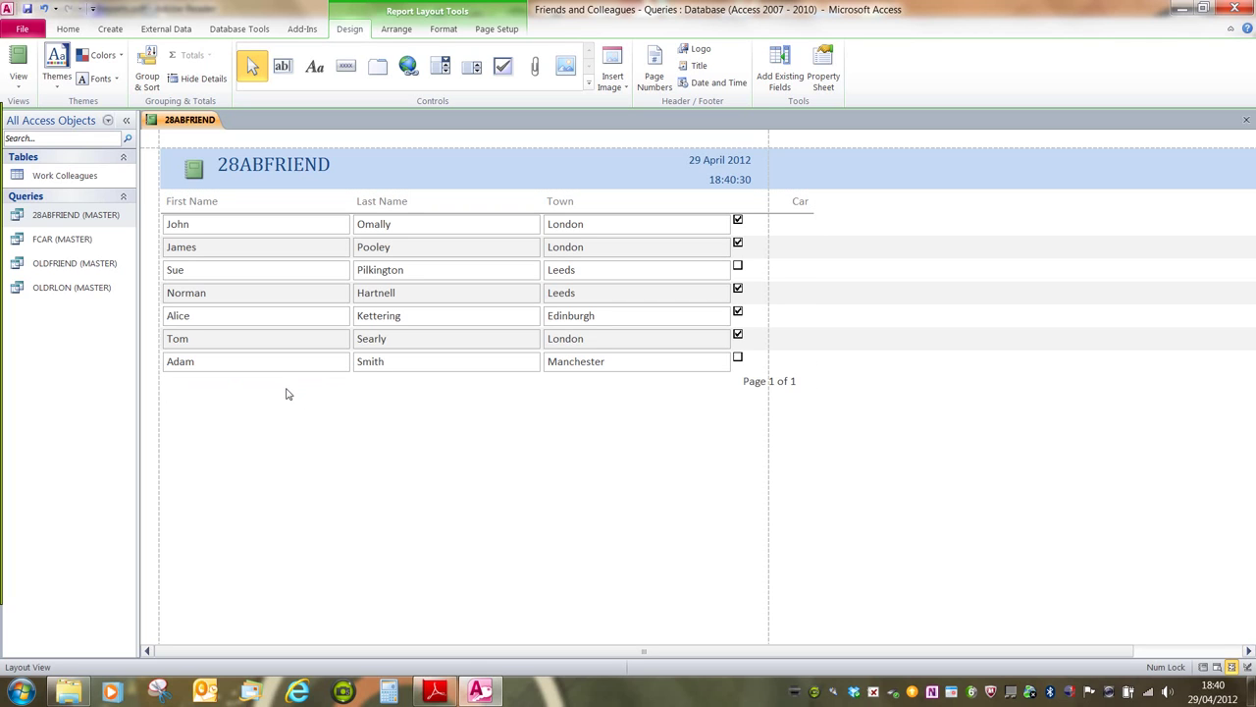
# Step: Drag the First Name and Last Name columns narrower so the table fits the page
pyautogui.click(327, 279)
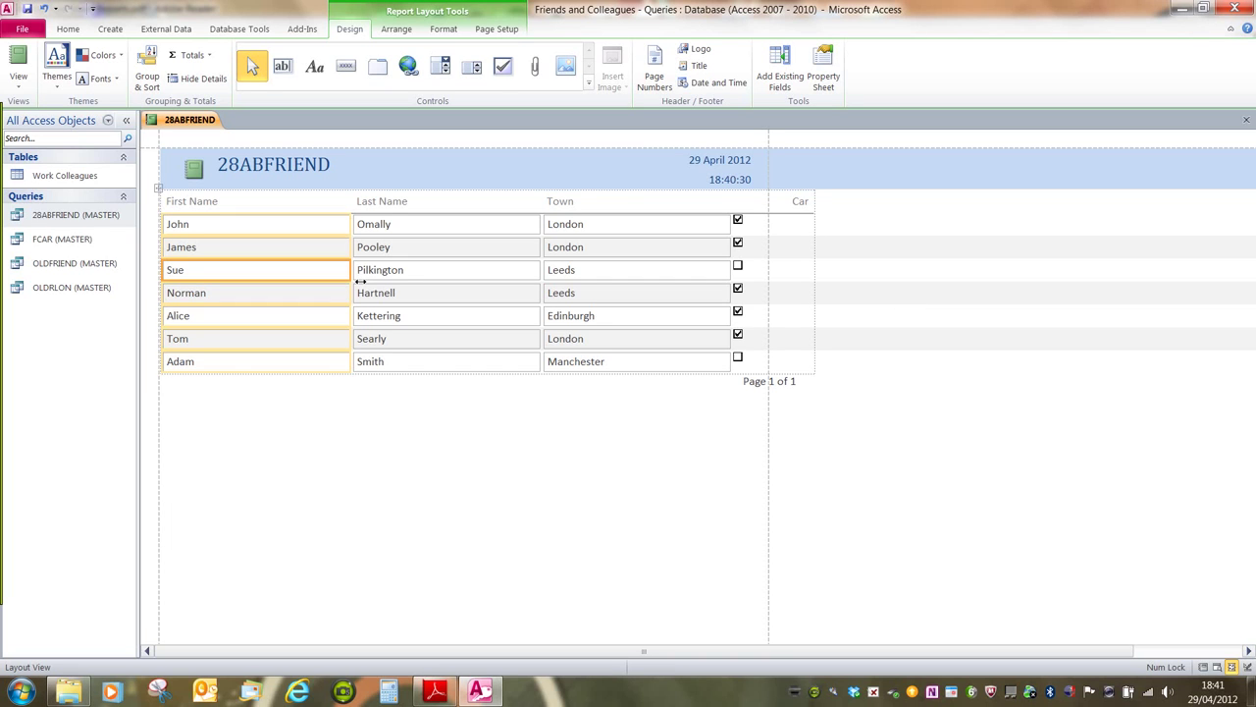
pyautogui.moveTo(360, 282); pyautogui.dragTo(299, 281)
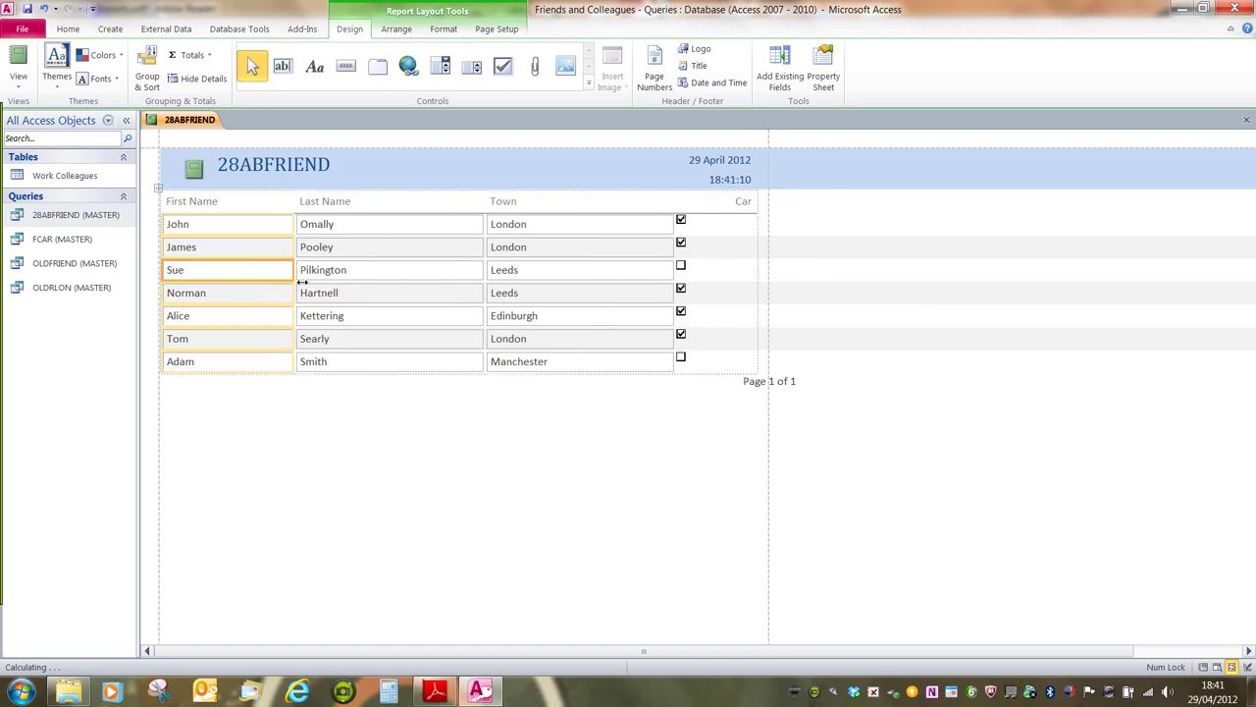
pyautogui.click(454, 280)
pyautogui.moveTo(482, 280); pyautogui.dragTo(449, 280)
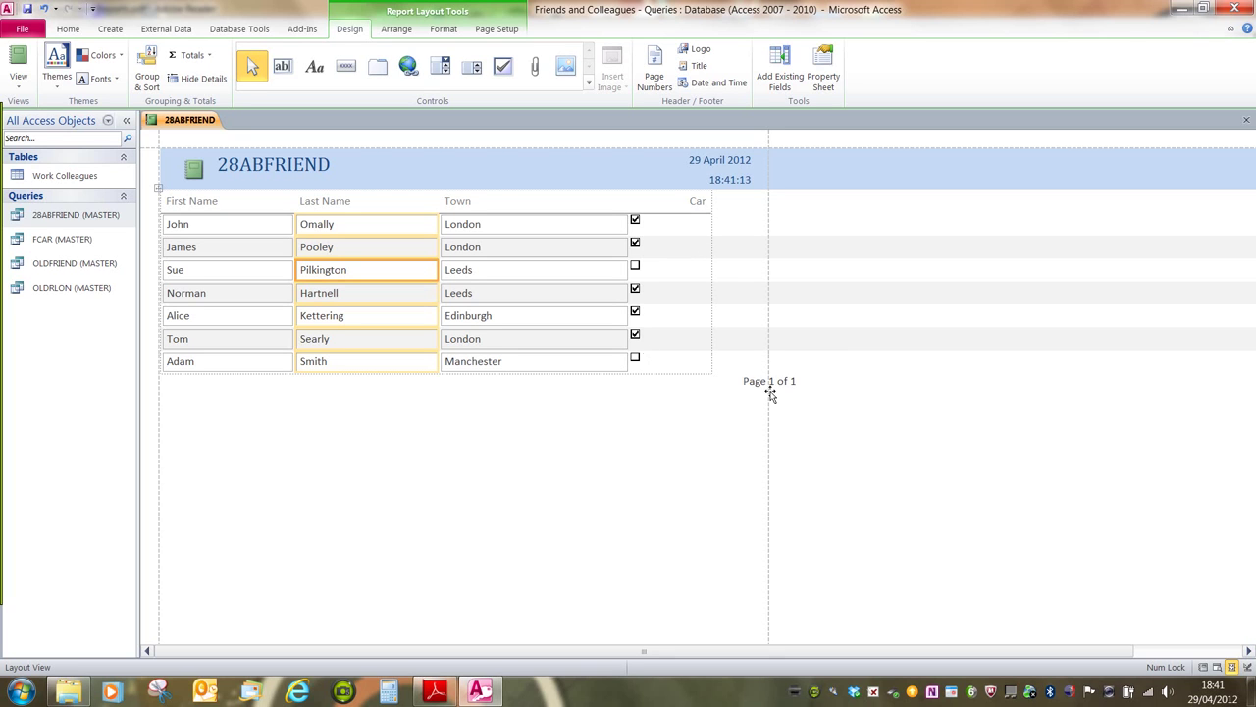
# Step: Drag the Page 1 of 1 page number left to sit beneath the table
pyautogui.click(771, 394)
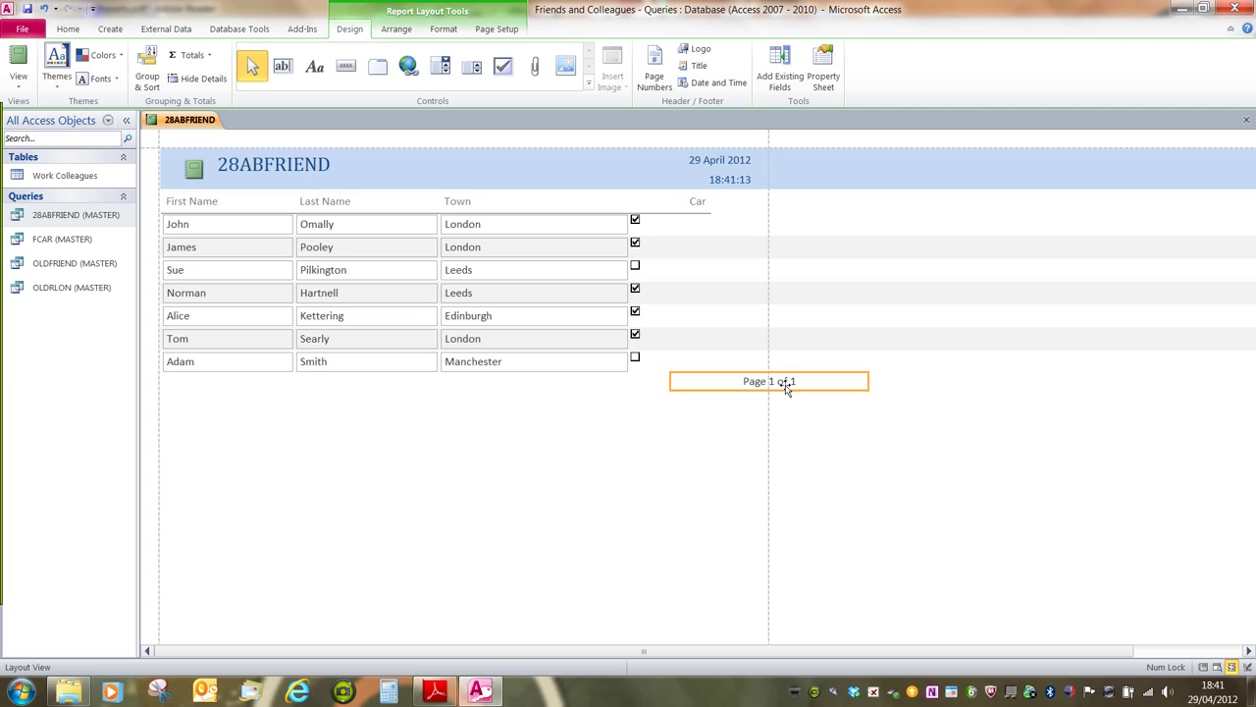
pyautogui.moveTo(785, 387); pyautogui.dragTo(434, 391)
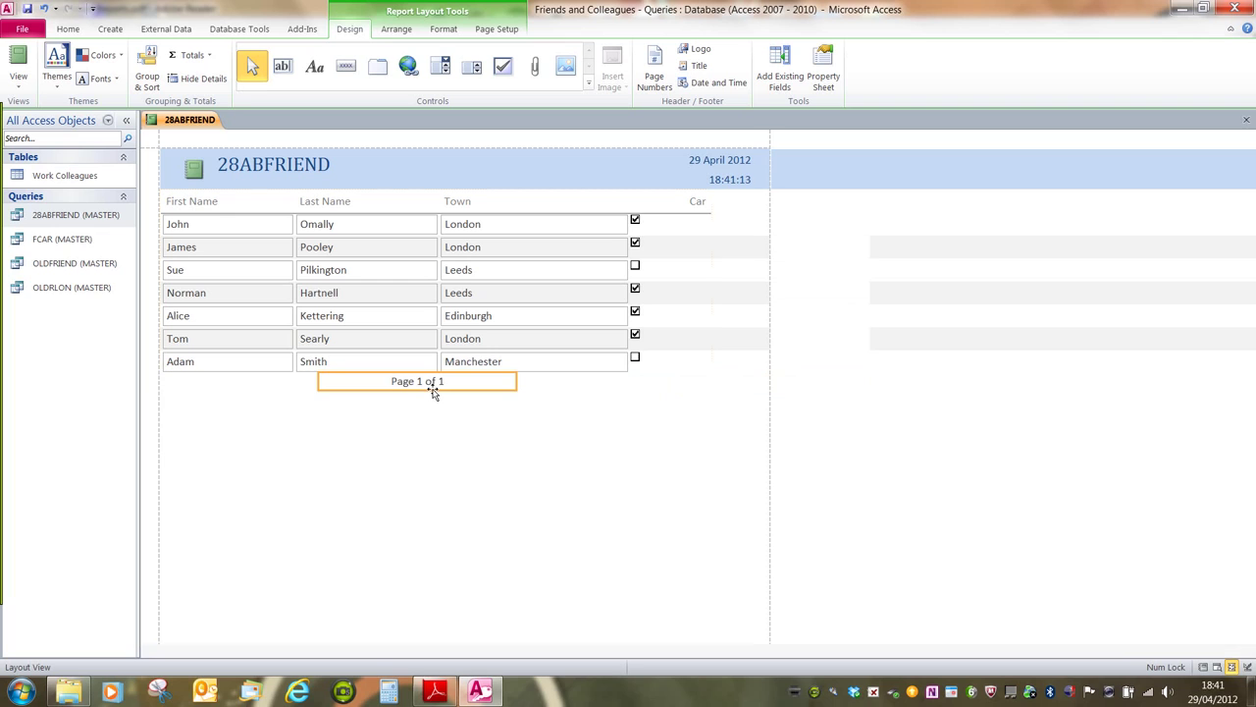
# Step: Save the report via Save Object As as 28ABFRIEND plus the author's name and REPORT
pyautogui.click(31, 33)
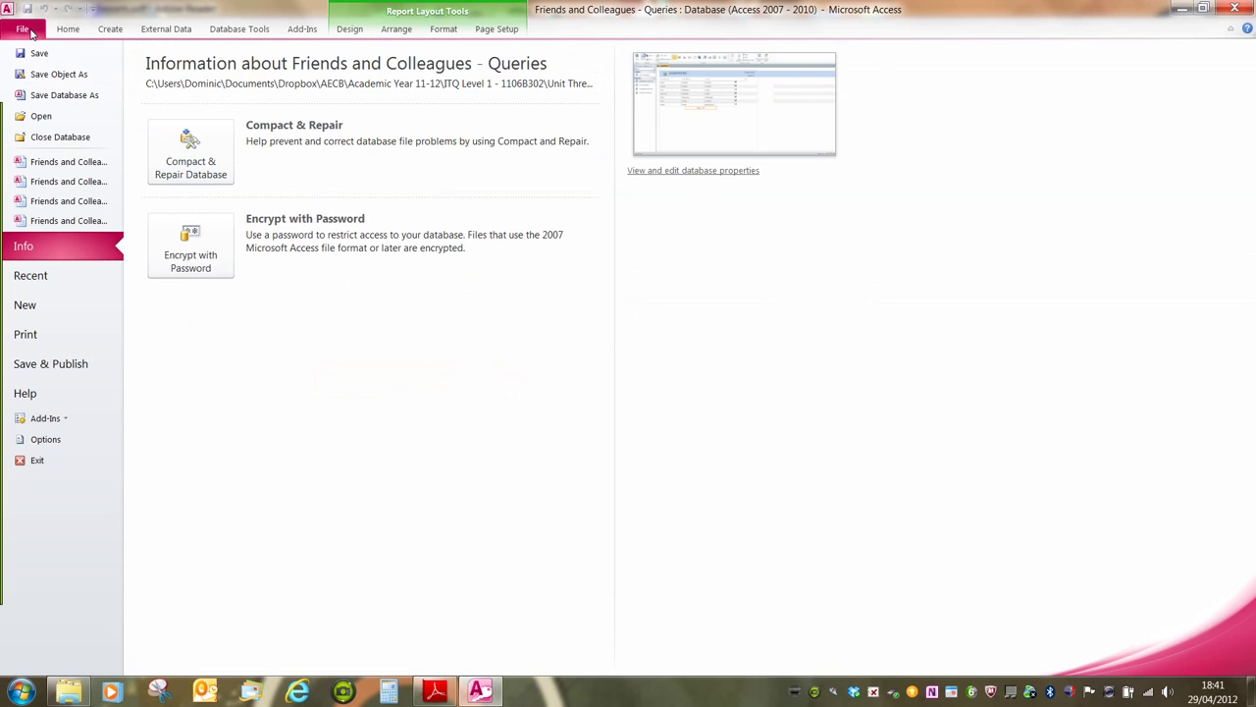
pyautogui.click(75, 78)
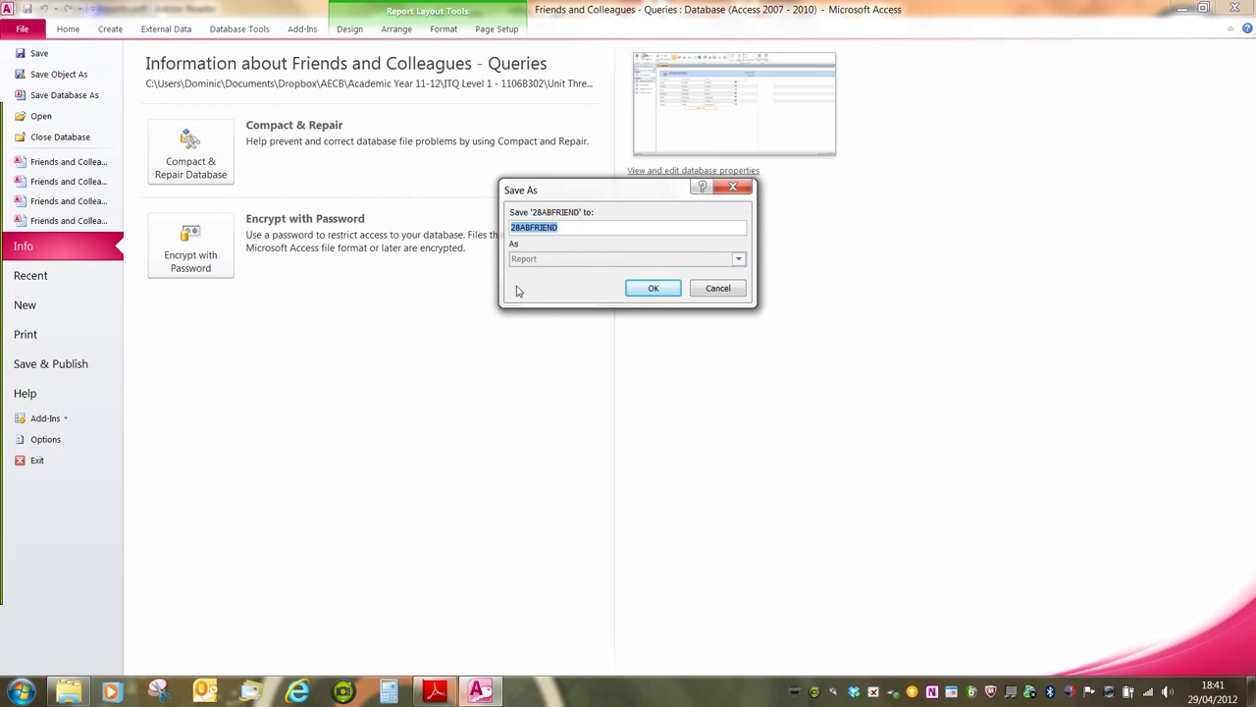
pyautogui.click(604, 239)
pyautogui.write('INIC WH')
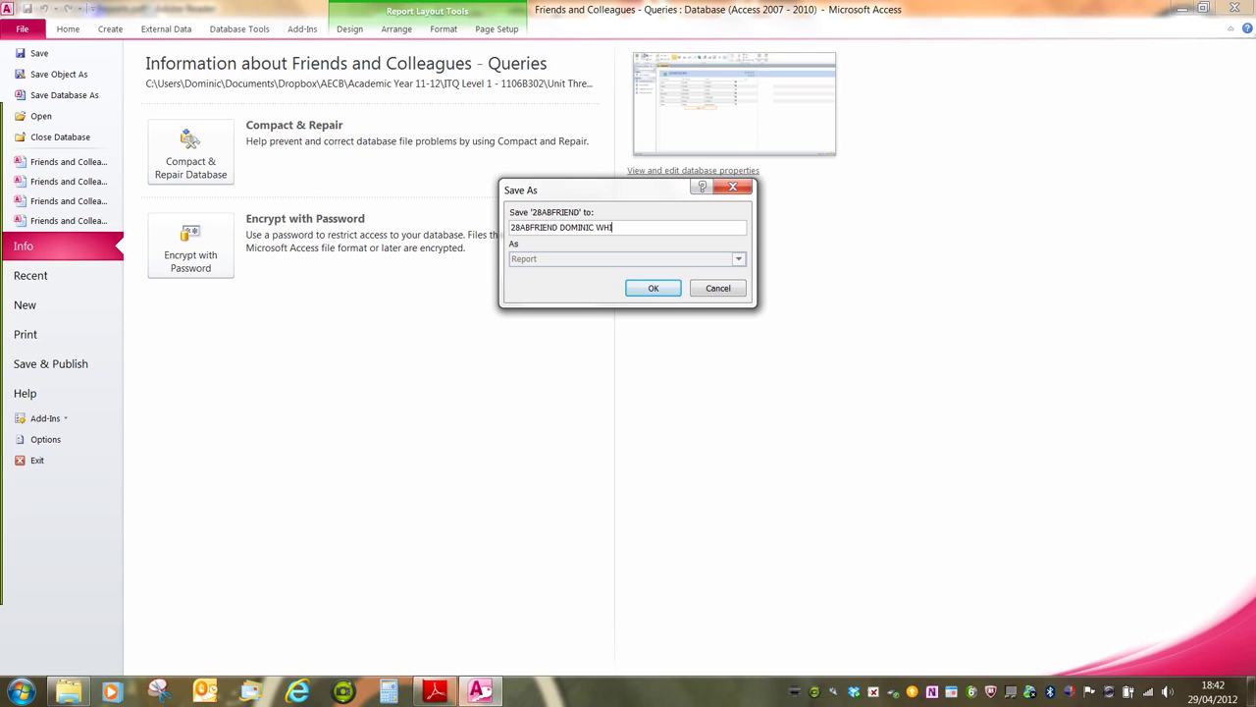
pyautogui.write('ITE REPORT')
pyautogui.click(654, 292)
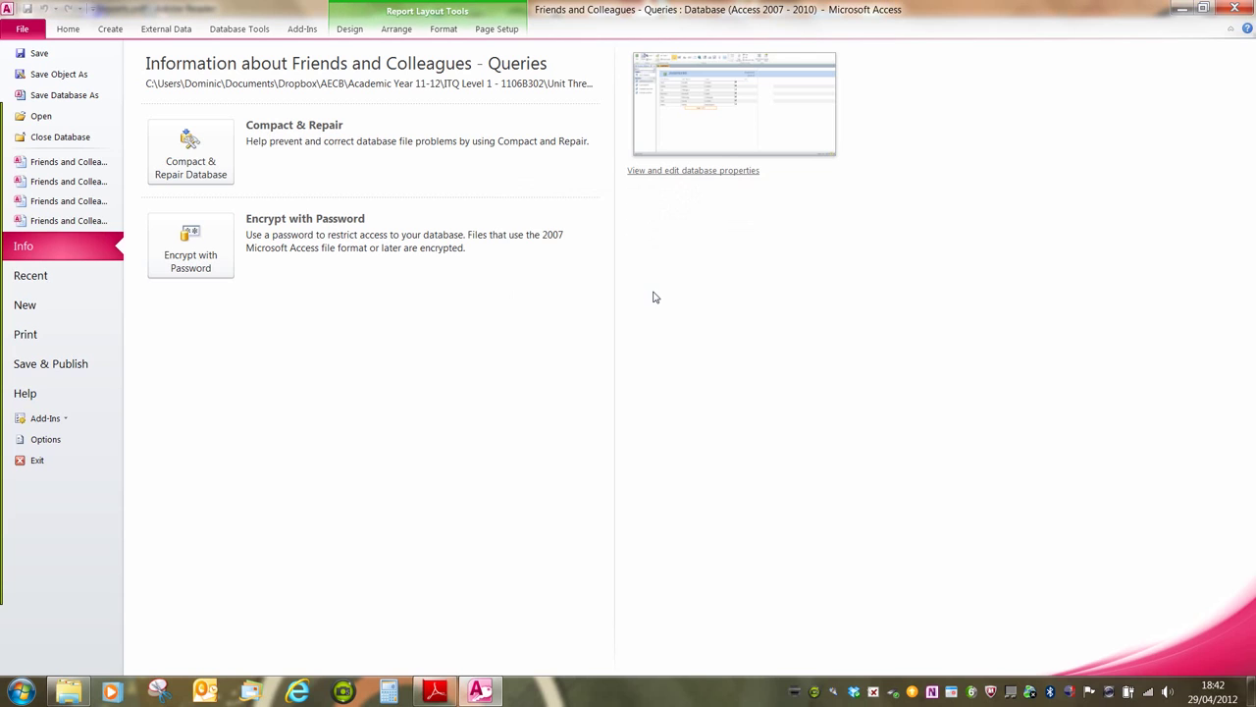
pyautogui.click(18, 31)
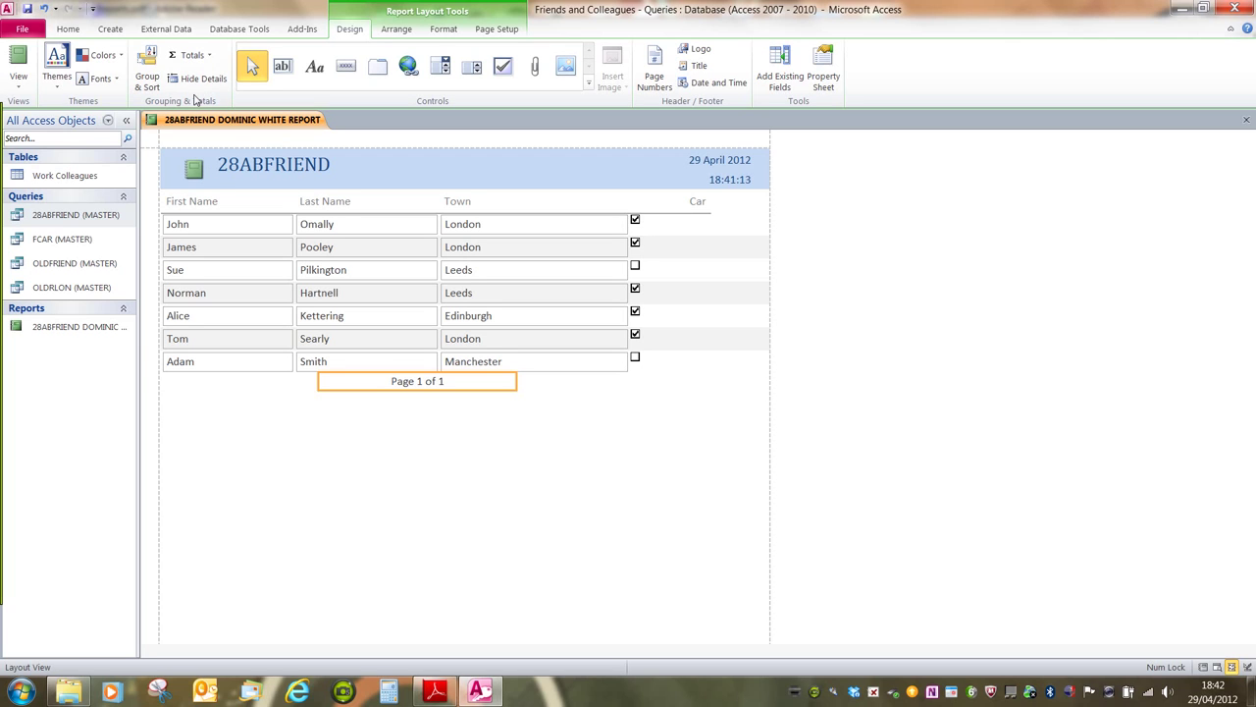
# Step: Open the saved report in Print Preview and scroll down the portrait page
pyautogui.click(21, 29)
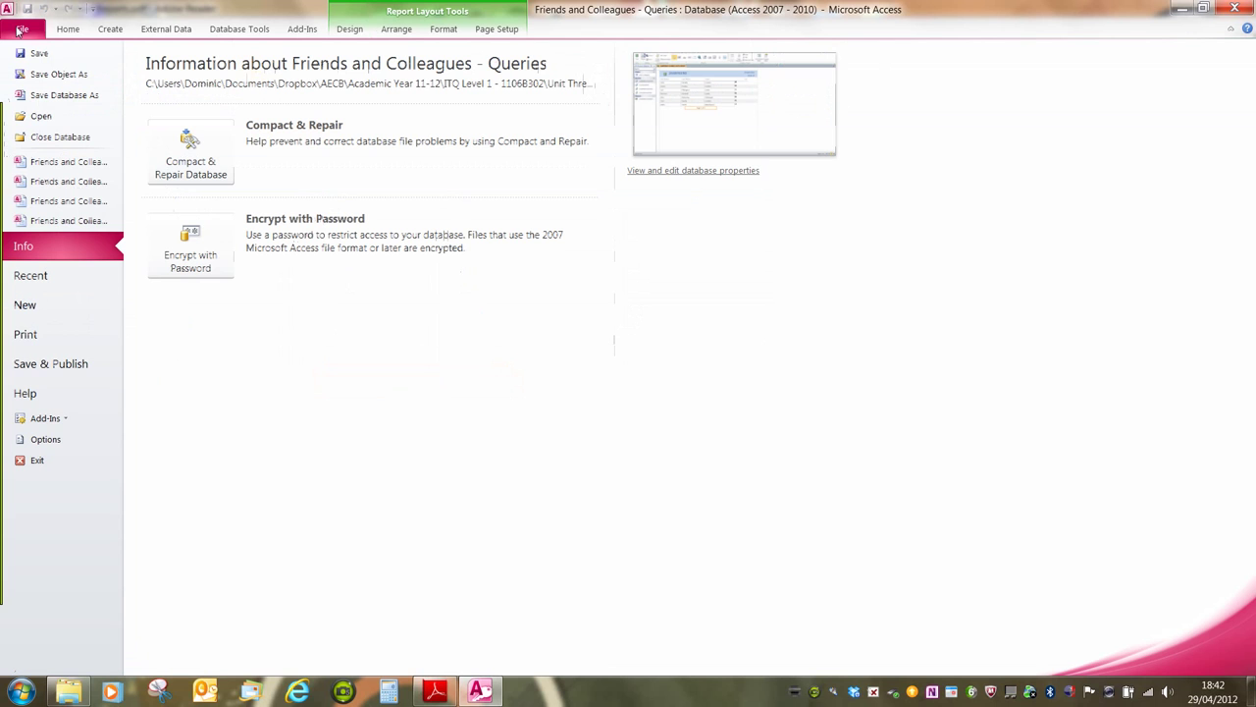
pyautogui.click(59, 339)
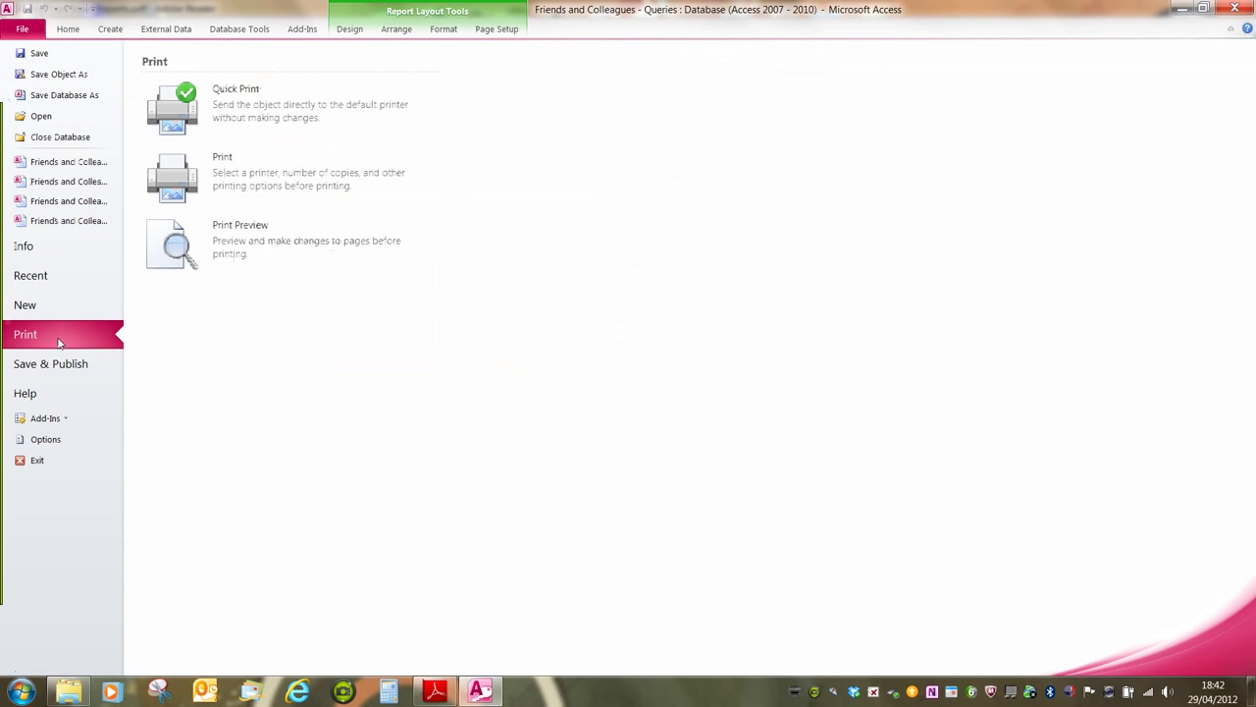
pyautogui.click(253, 255)
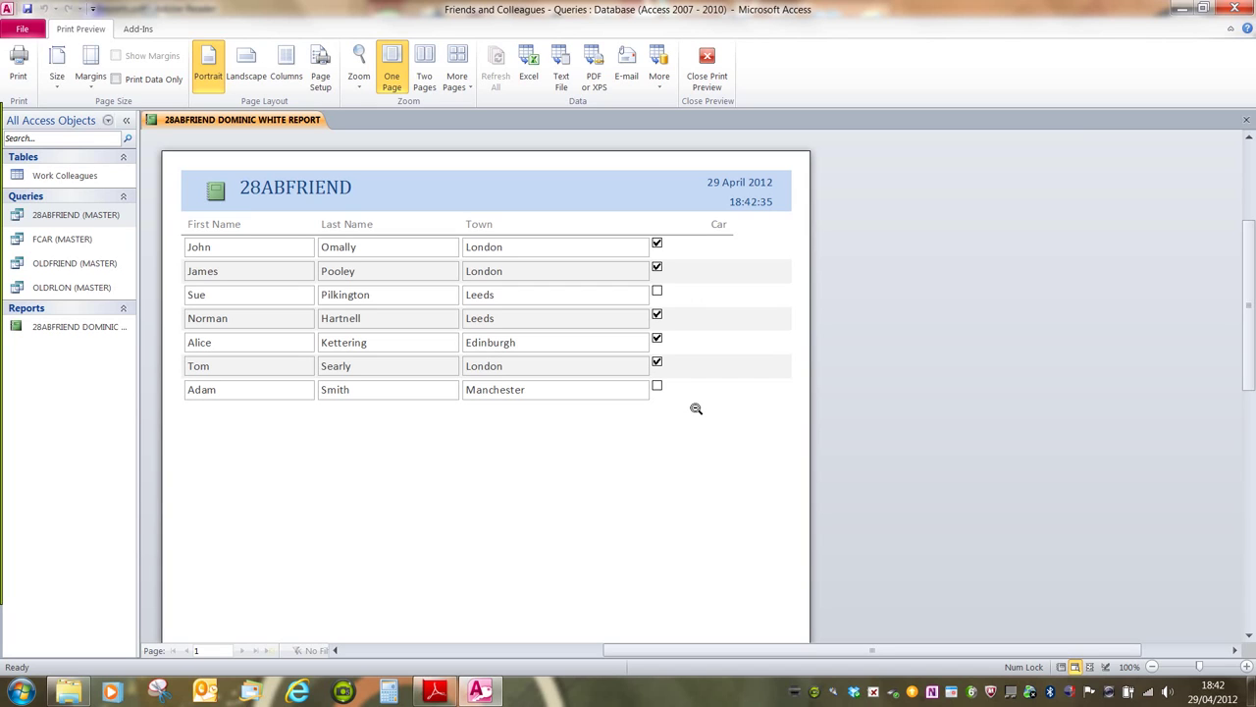
pyautogui.scroll(-1, 1253, 274)
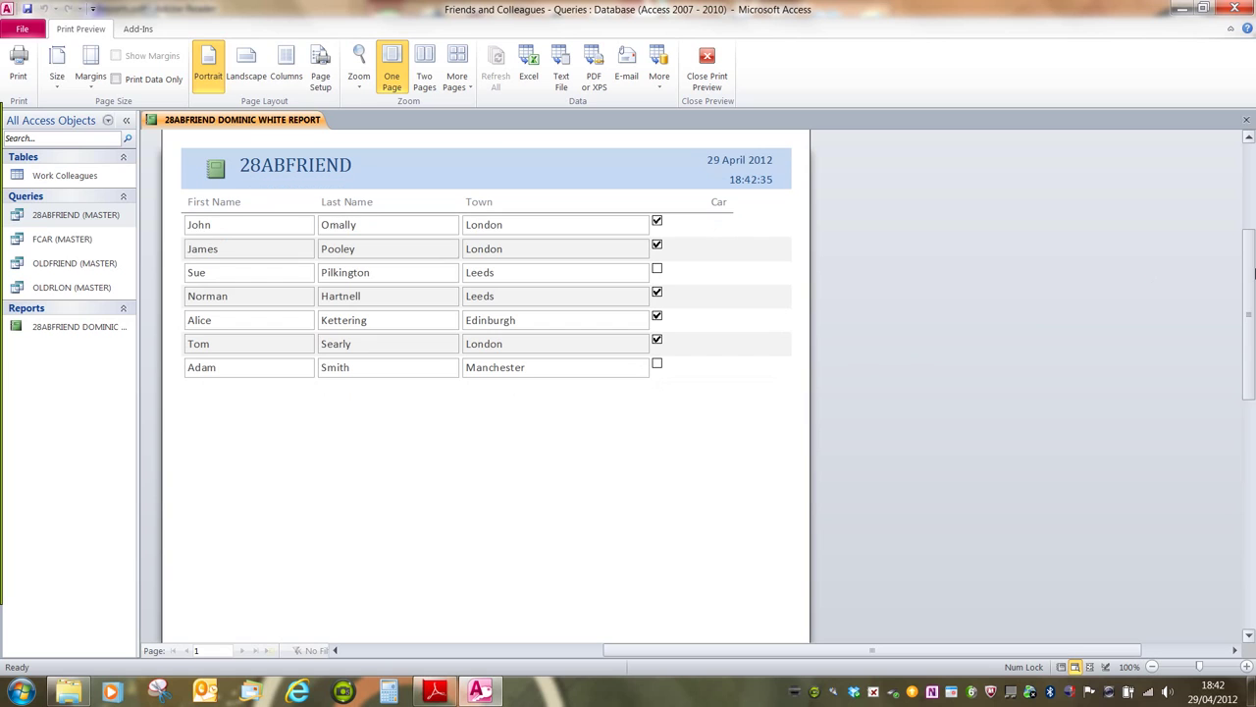
pyautogui.moveTo(1252, 274)
pyautogui.mouseDown()
pyautogui.moveTo(1253, 412)
pyautogui.moveTo(1252, 261)
pyautogui.mouseUp()
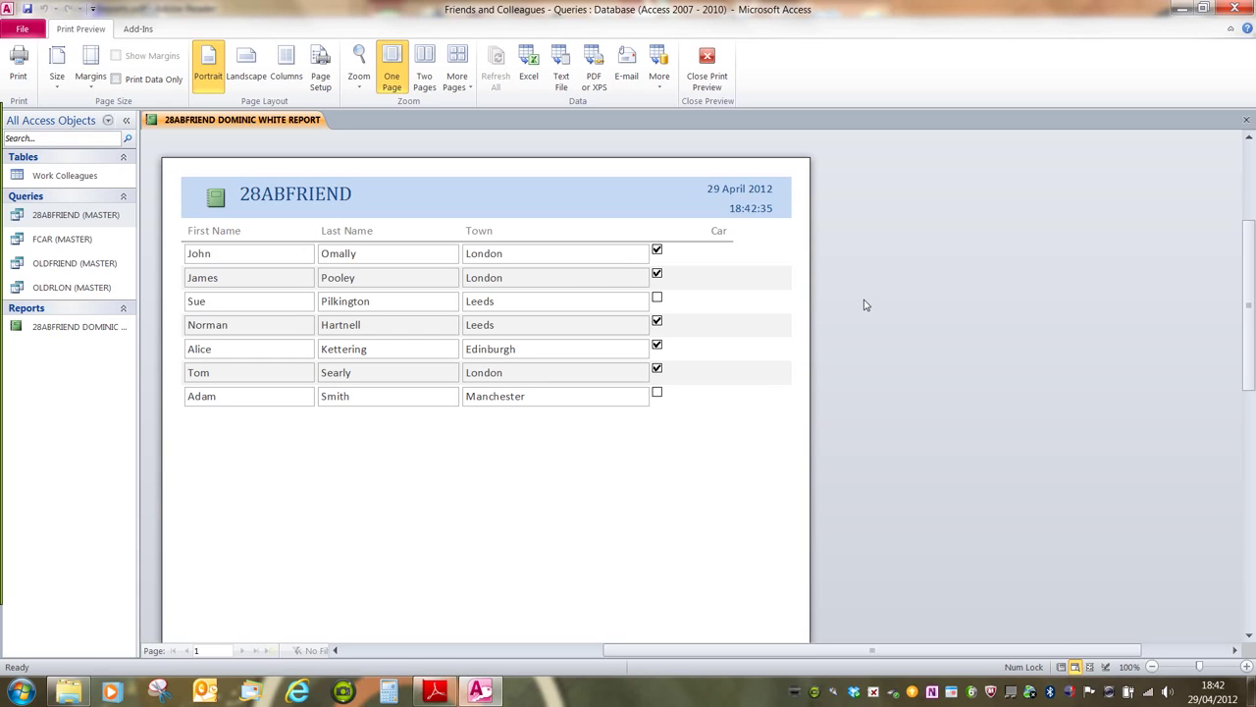
# Step: Scroll the Adobe Reader task sheet to tasks 2–4, then return to the Access preview
pyautogui.click(434, 691)
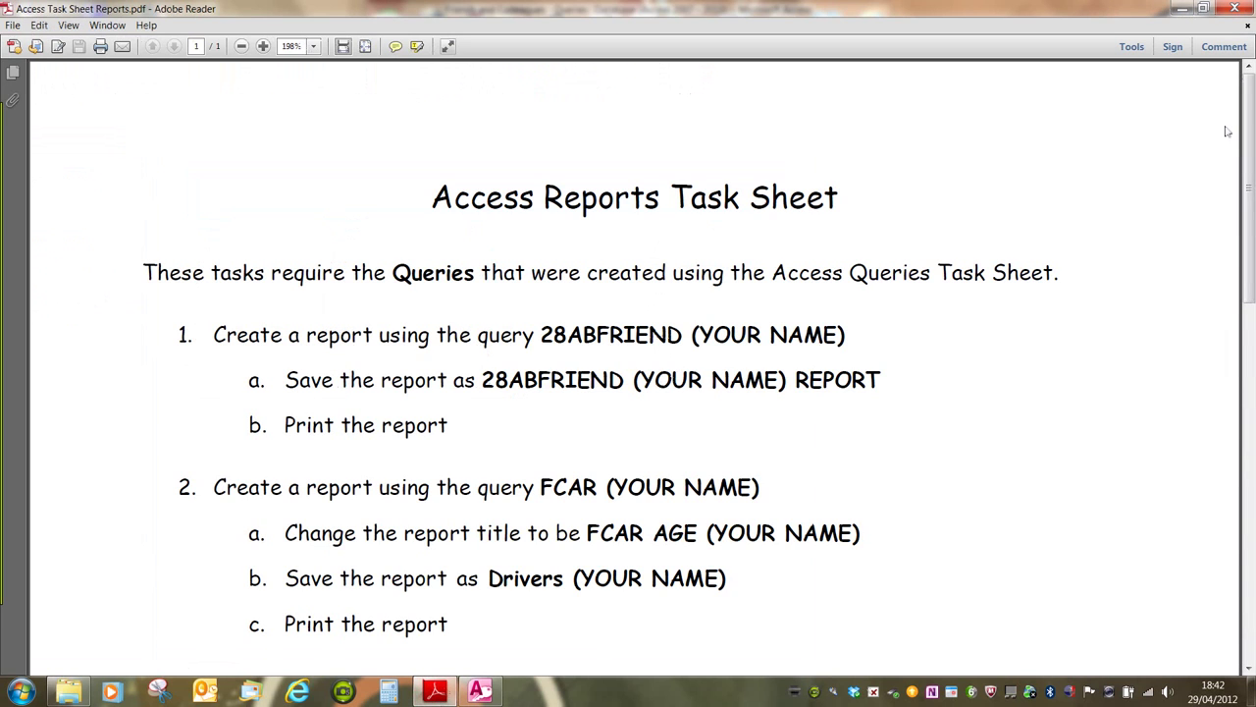
pyautogui.moveTo(1251, 132); pyautogui.dragTo(1253, 294)
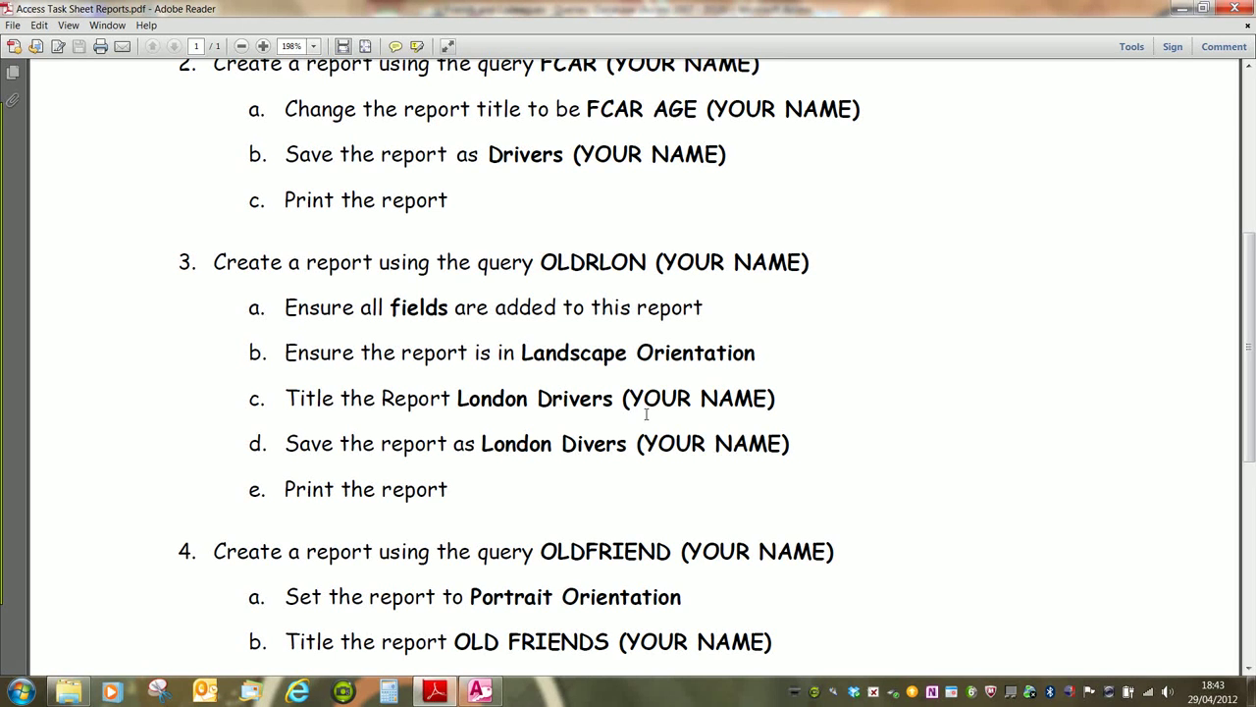
pyautogui.click(496, 695)
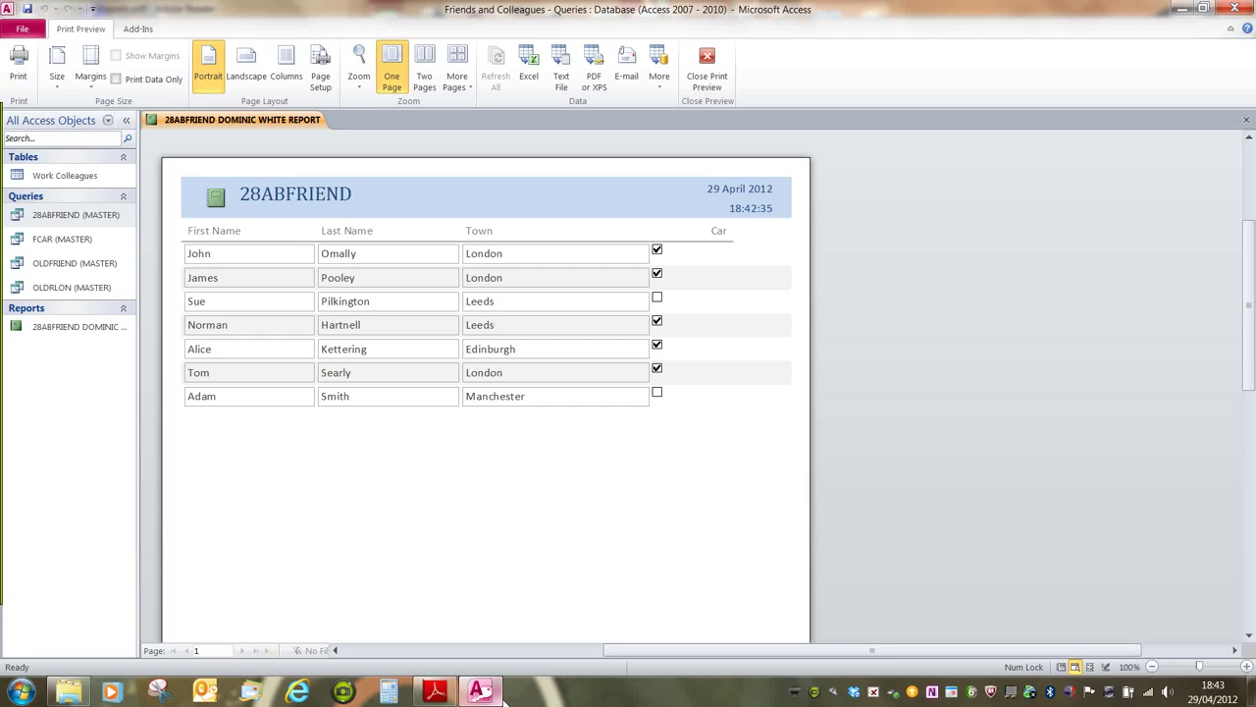
# Step: Close the preview and create a new report from the OLDRLON (MASTER) query
pyautogui.click(1246, 122)
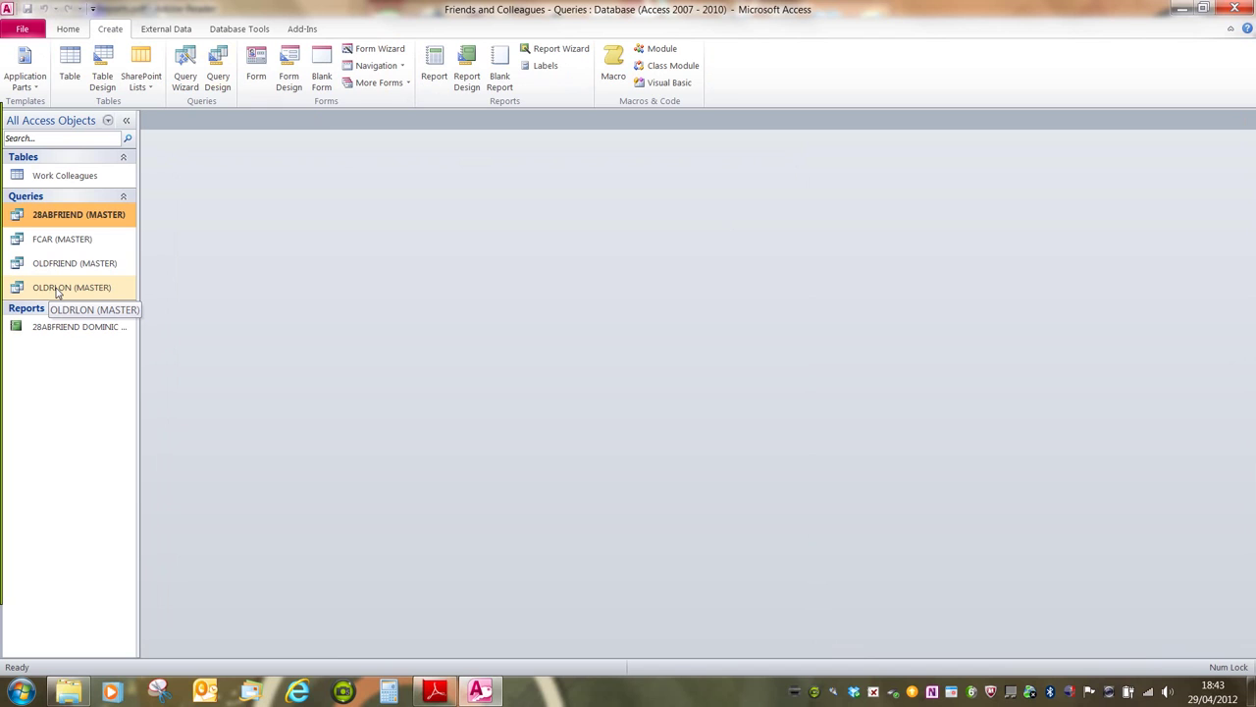
pyautogui.click(57, 287)
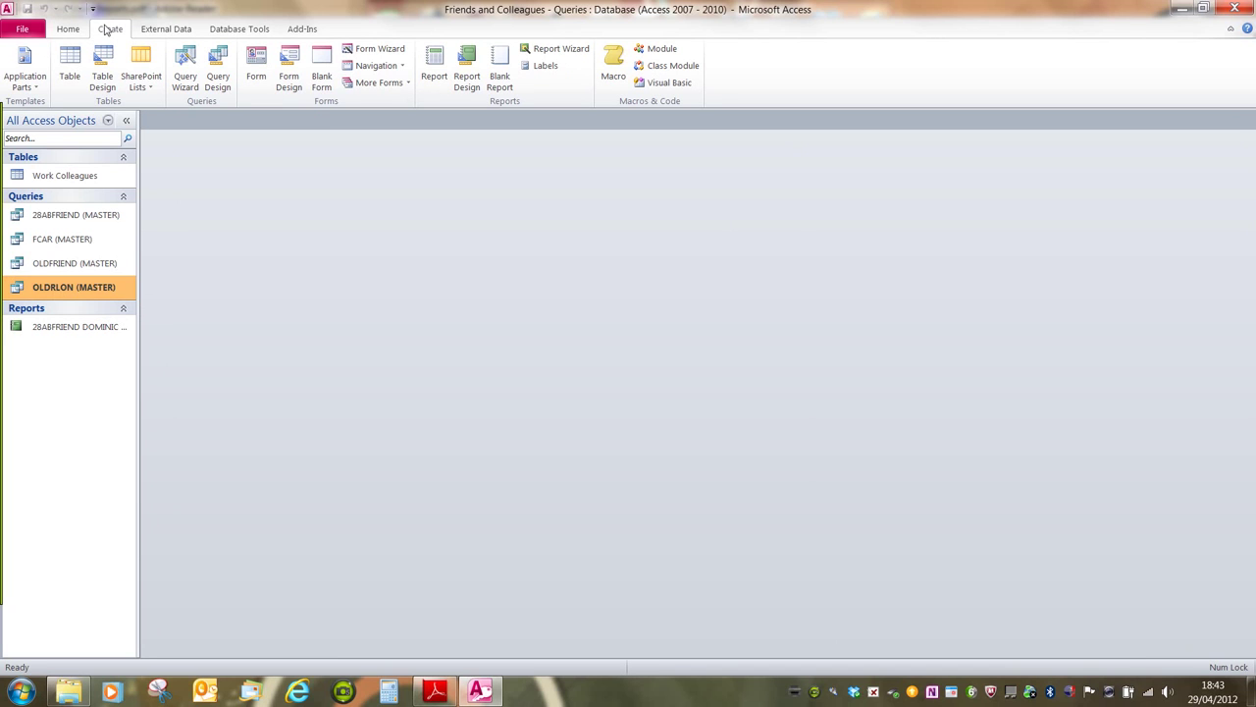
pyautogui.click(434, 69)
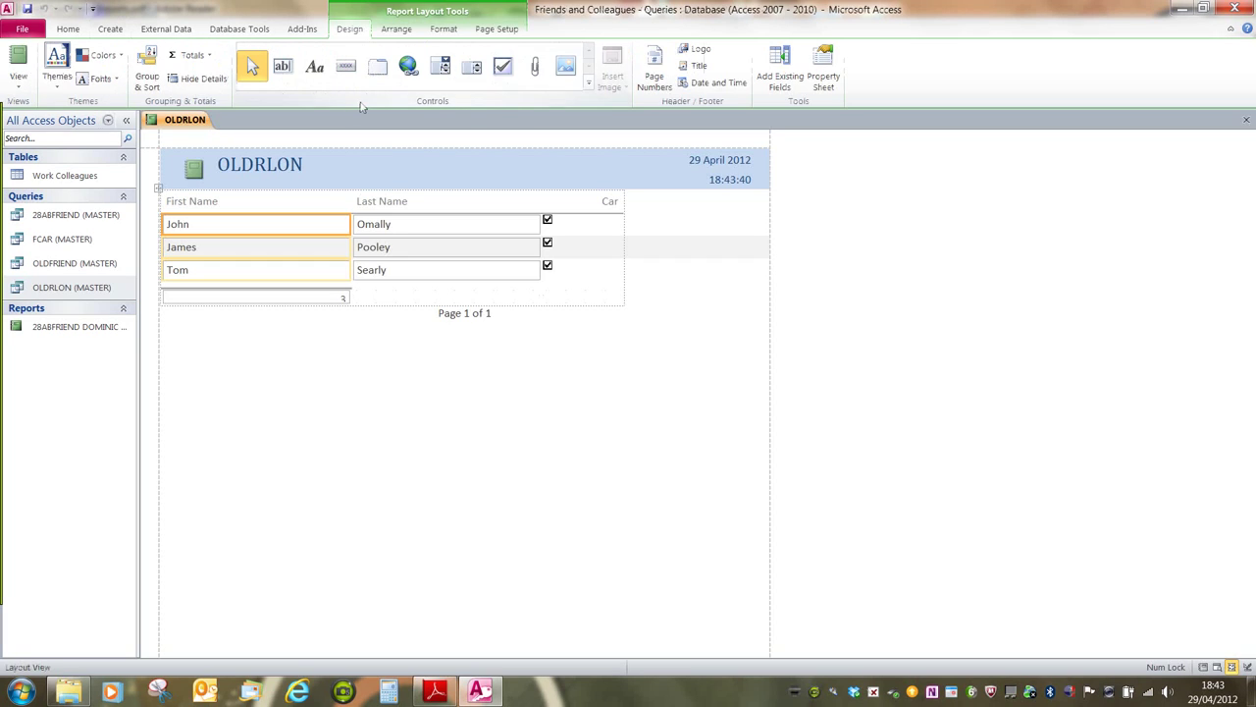
# Step: Delete the record count total and the empty row beneath the records
pyautogui.click(332, 302)
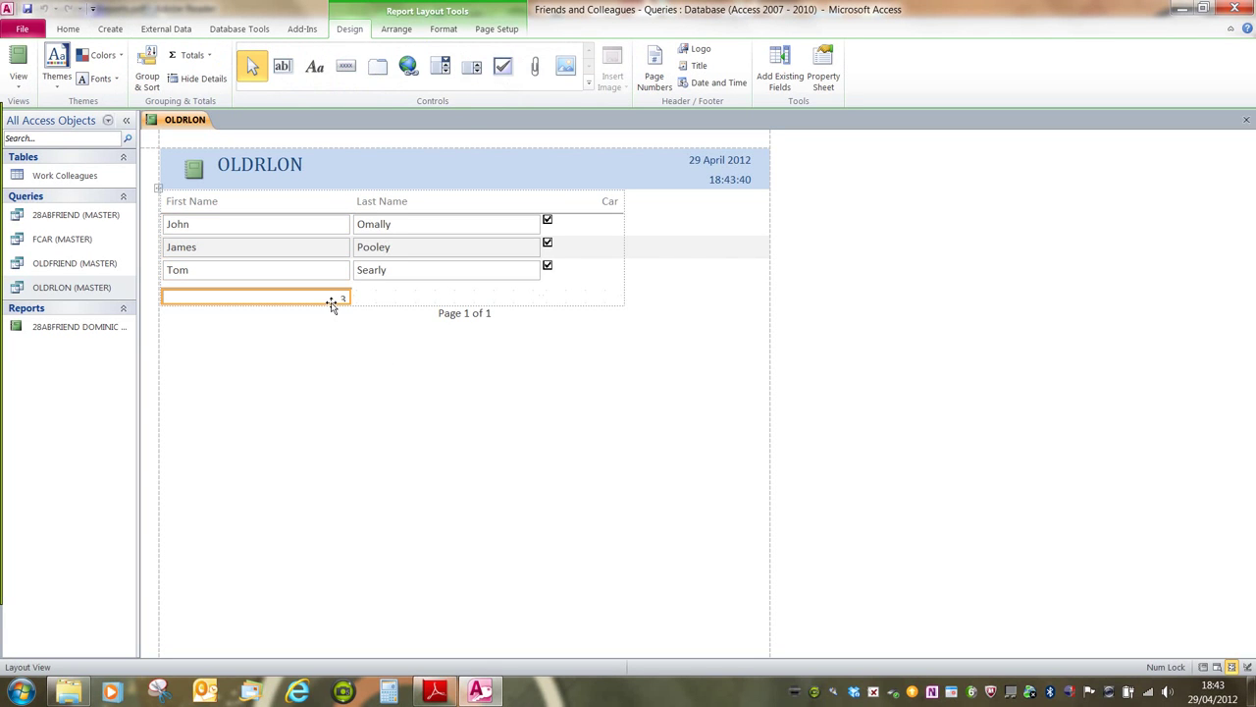
pyautogui.press('Delete')
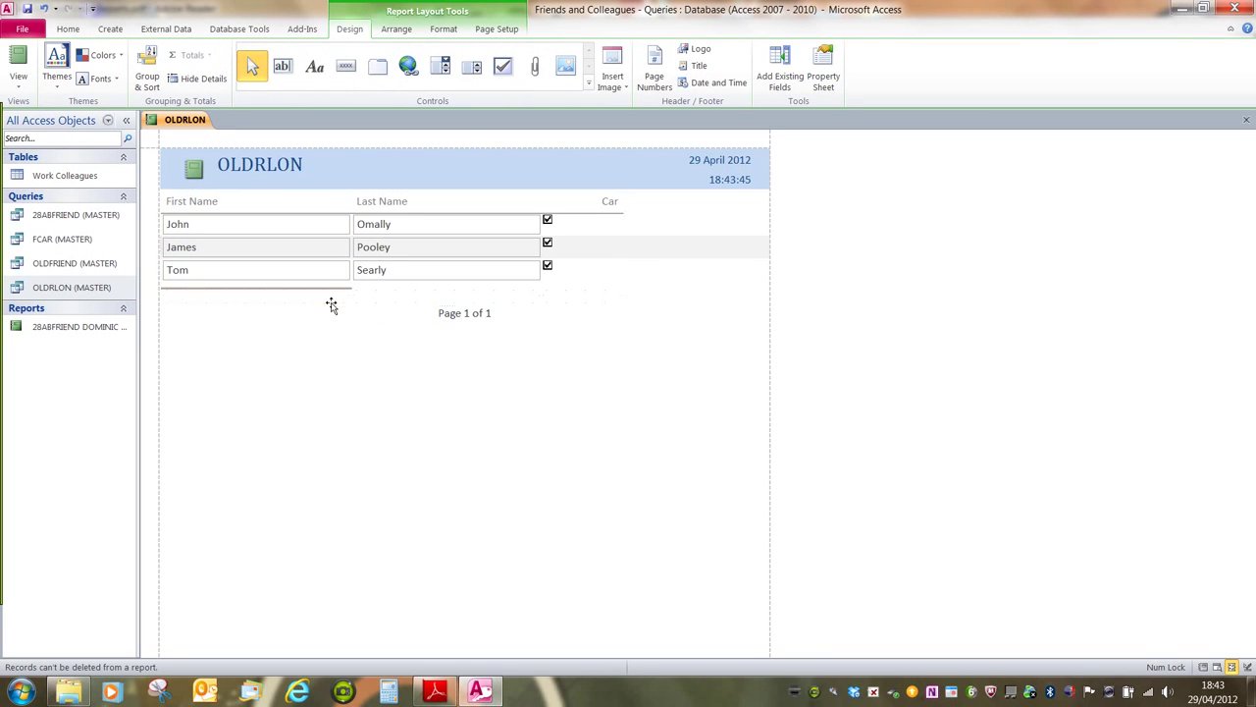
pyautogui.click(331, 302)
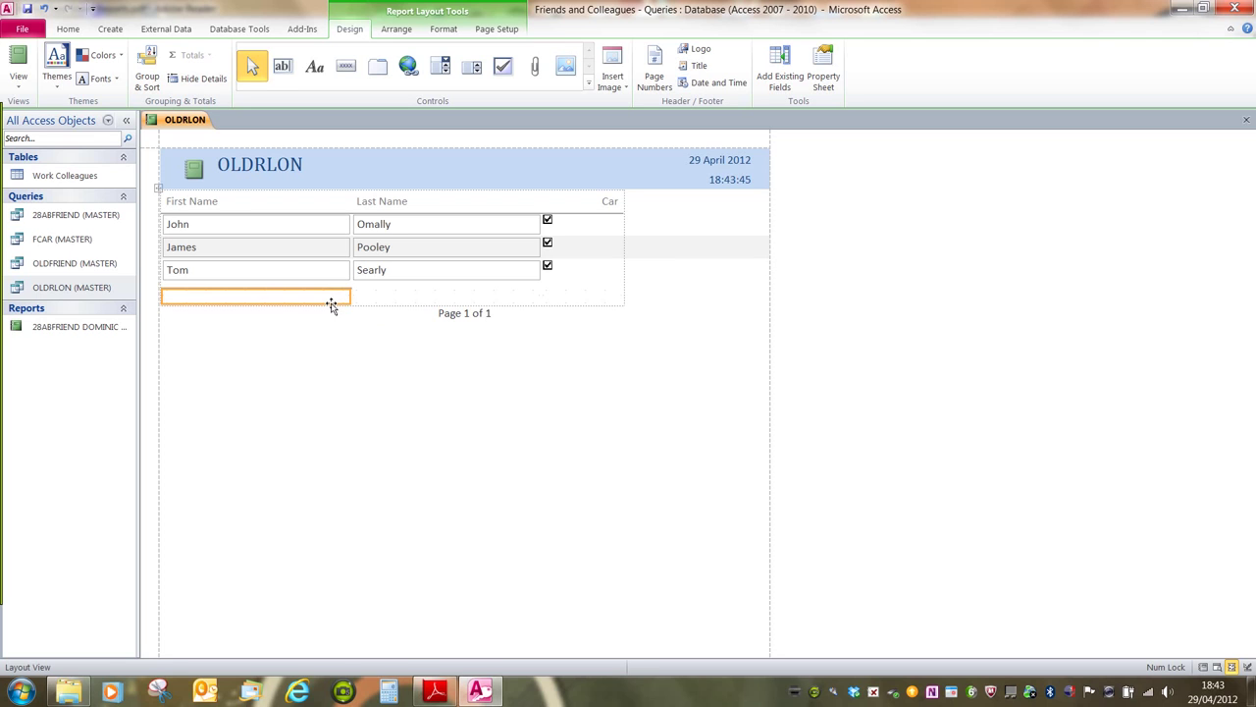
pyautogui.press('Delete')
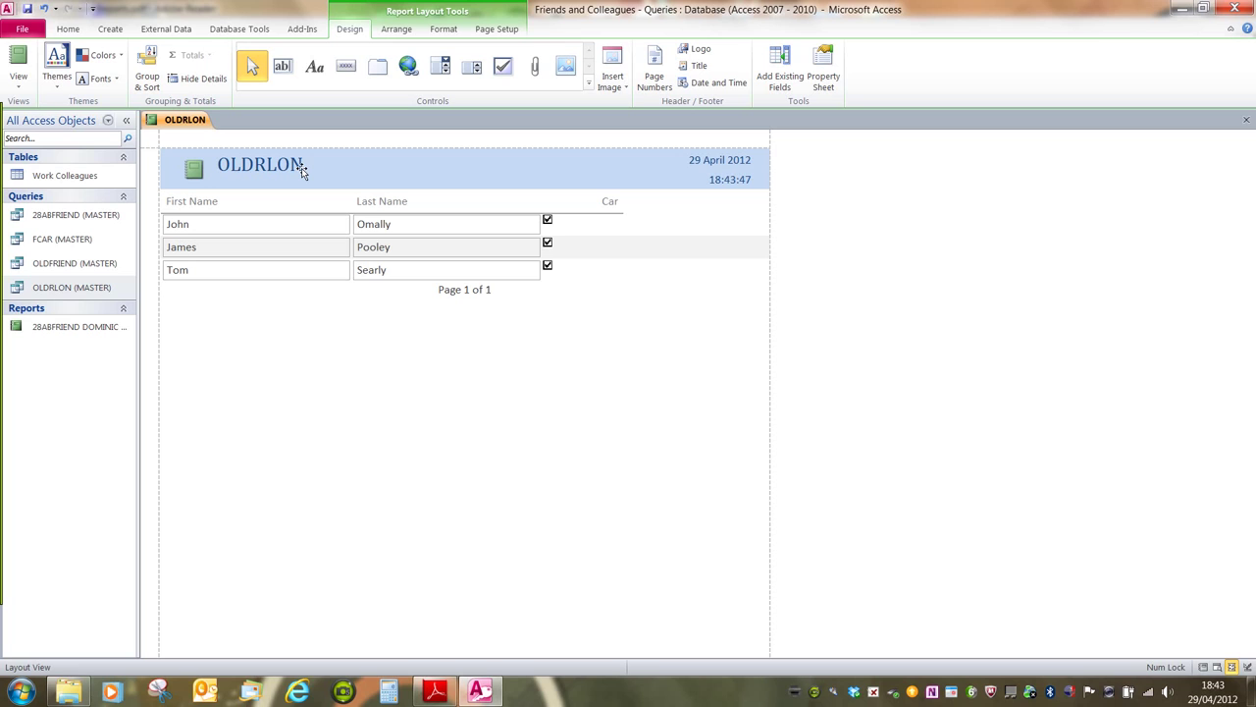
# Step: Replace the OLDRLON title with 'London Drivers' followed by the author's name
pyautogui.click(303, 171)
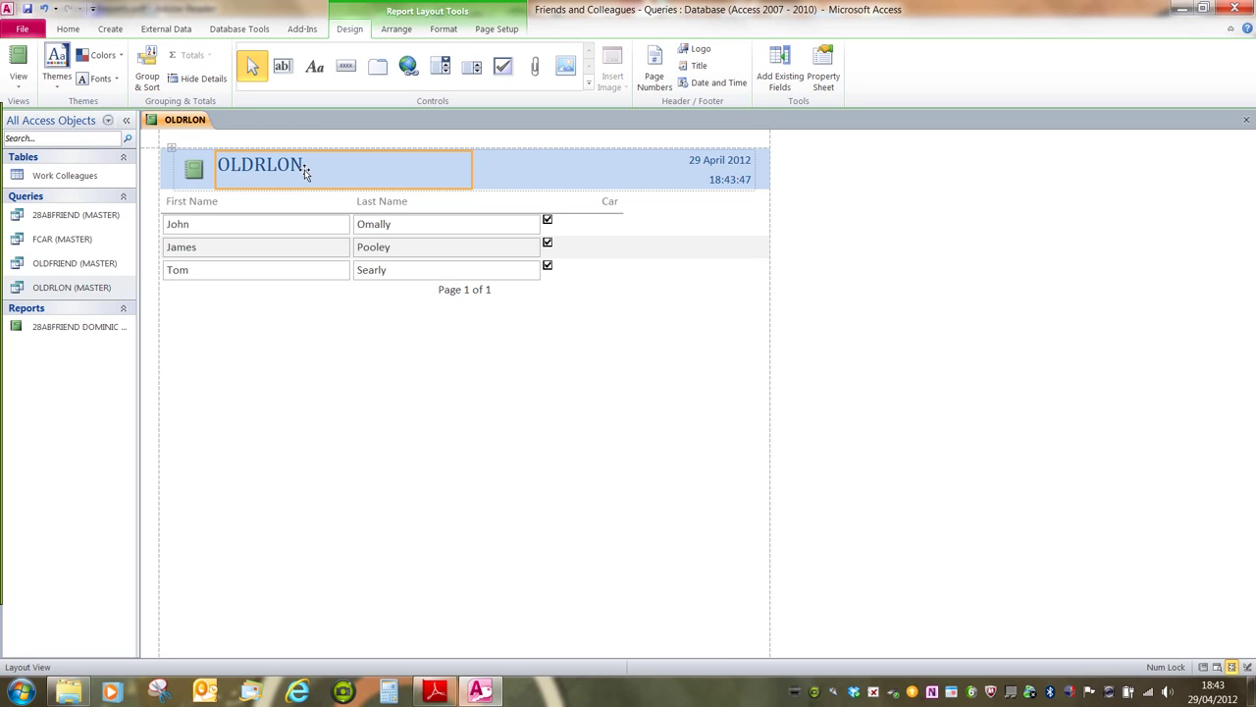
pyautogui.click(64, 289)
pyautogui.click(315, 174)
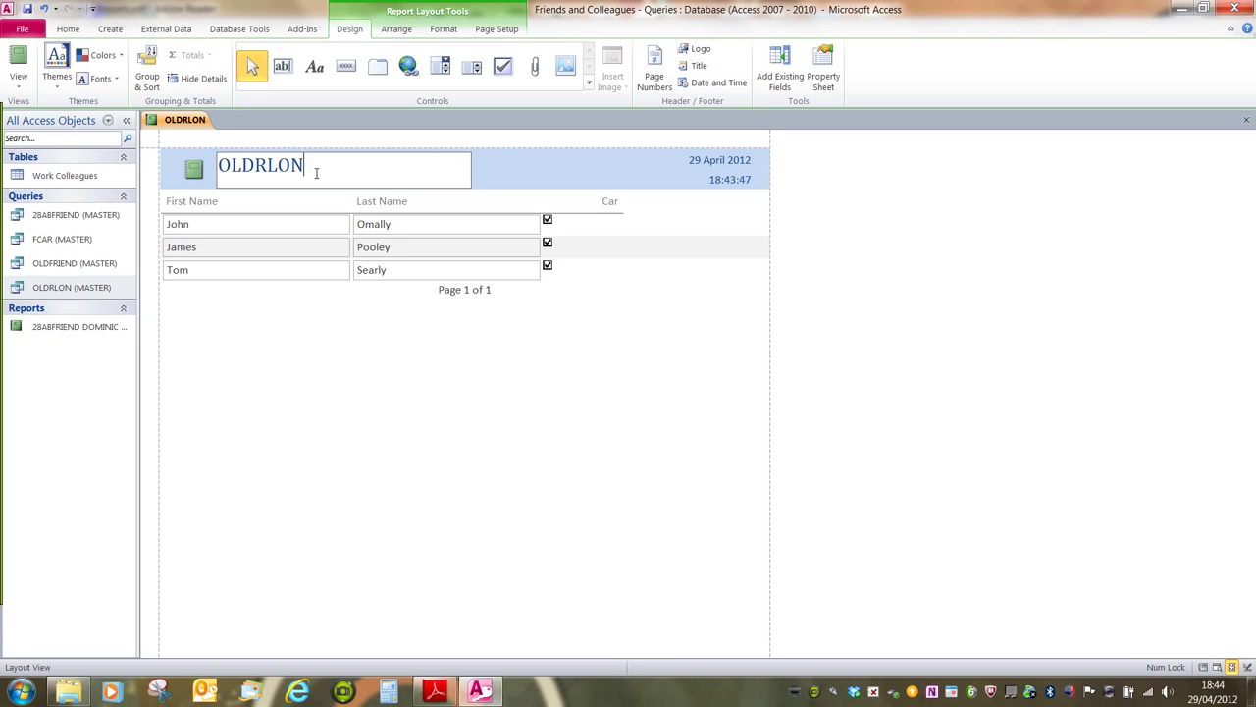
pyautogui.press('BackSpace')
pyautogui.press('BackSpace')
pyautogui.press('BackSpace')
pyautogui.press('BackSpace')
pyautogui.press('BackSpace')
pyautogui.press('BackSpace')
pyautogui.press('BackSpace')
pyautogui.write('London Driyers')
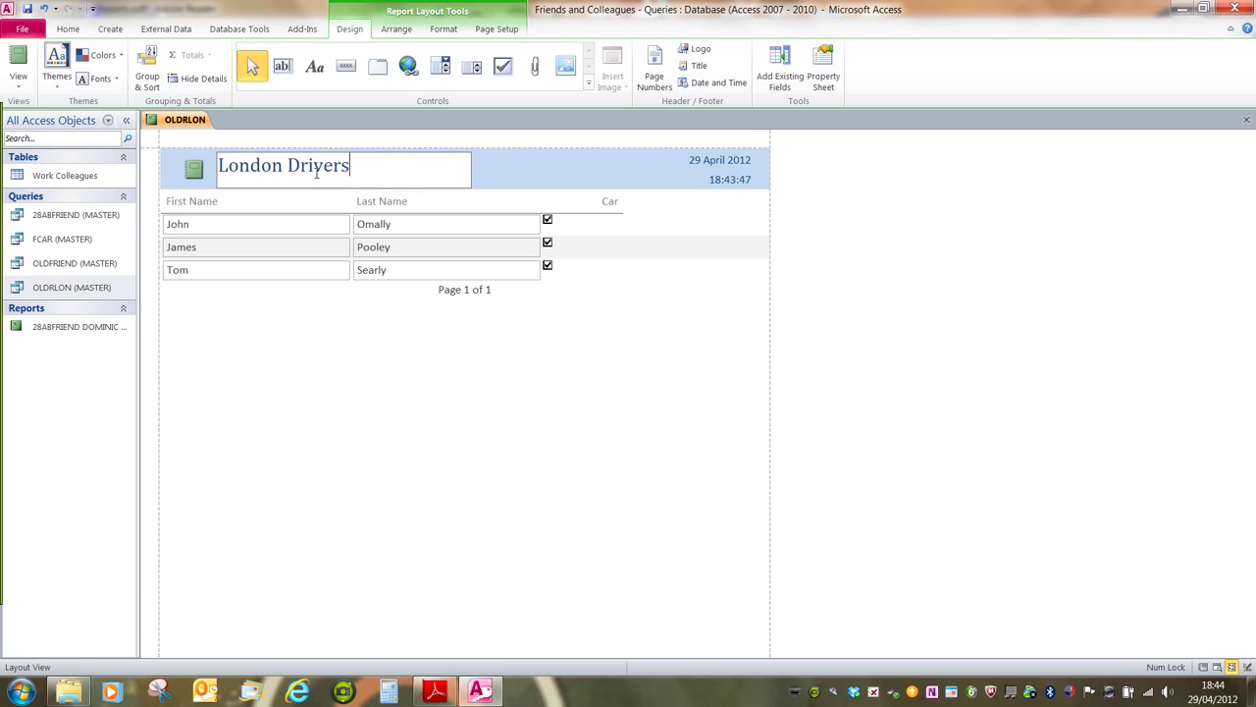
pyautogui.write(' DOMINIC WHI')
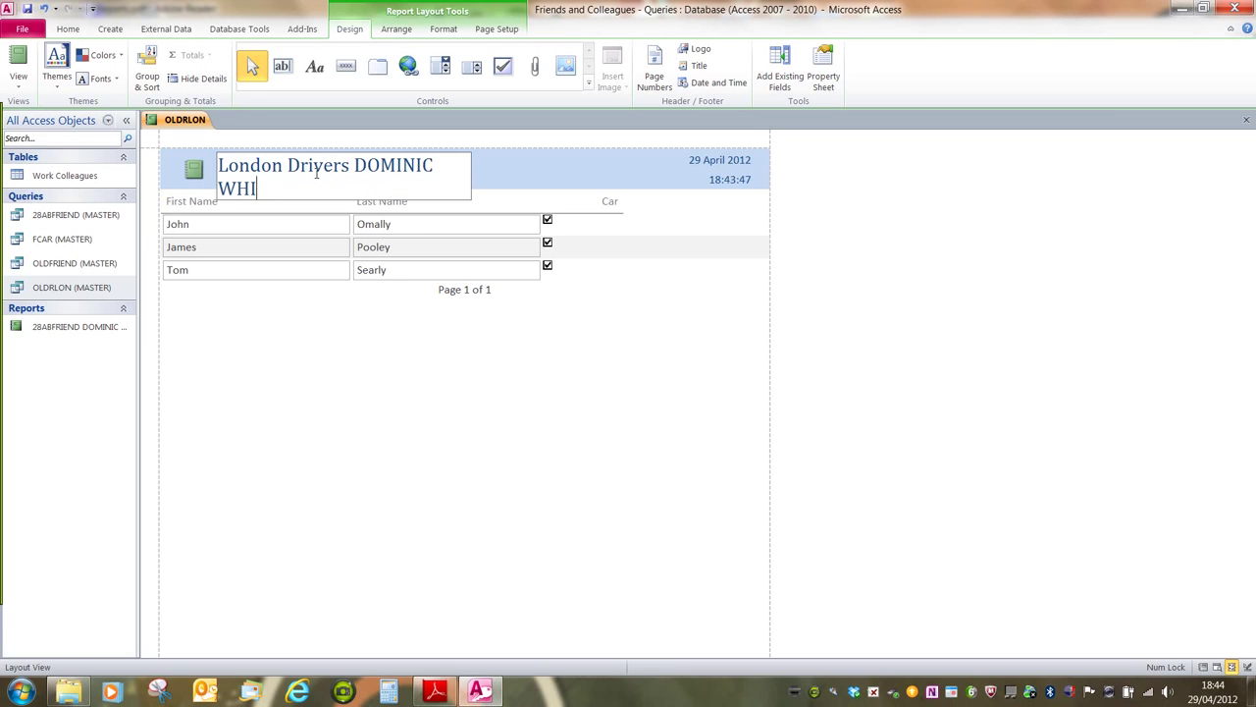
pyautogui.write('TE')
# Step: Widen the London Drivers title to one line and narrow the header time box inside the page
pyautogui.click(524, 181)
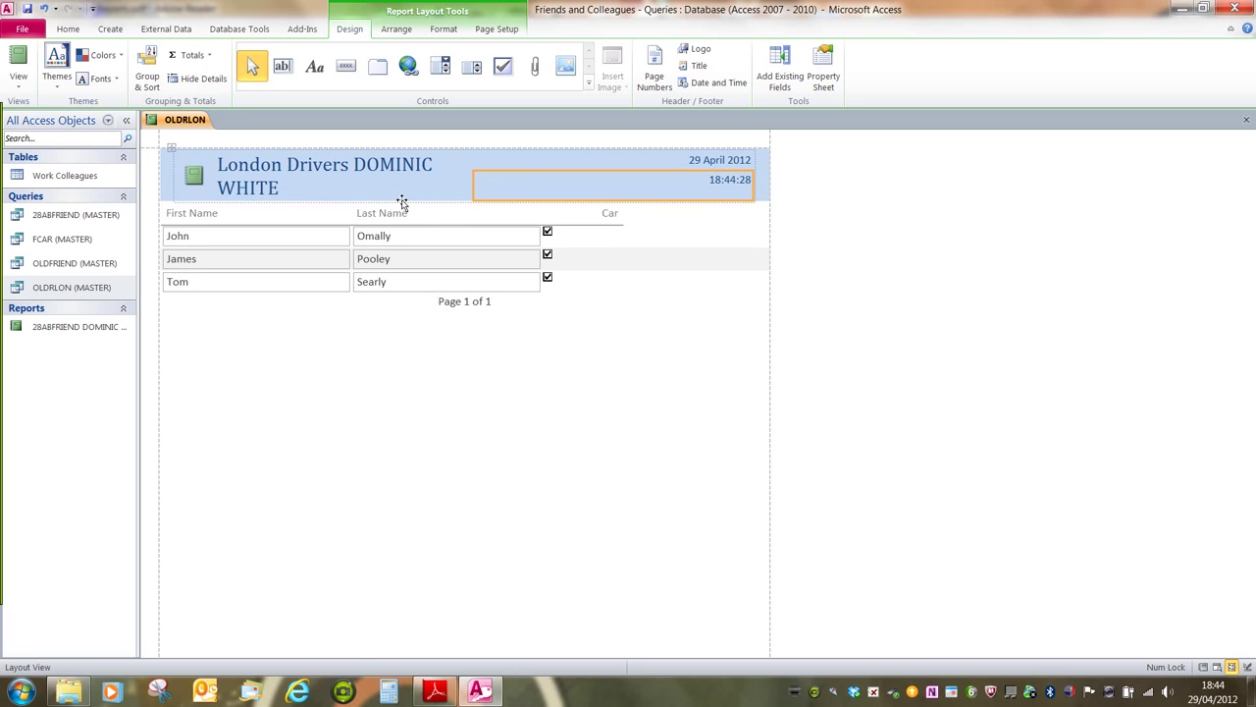
pyautogui.click(384, 177)
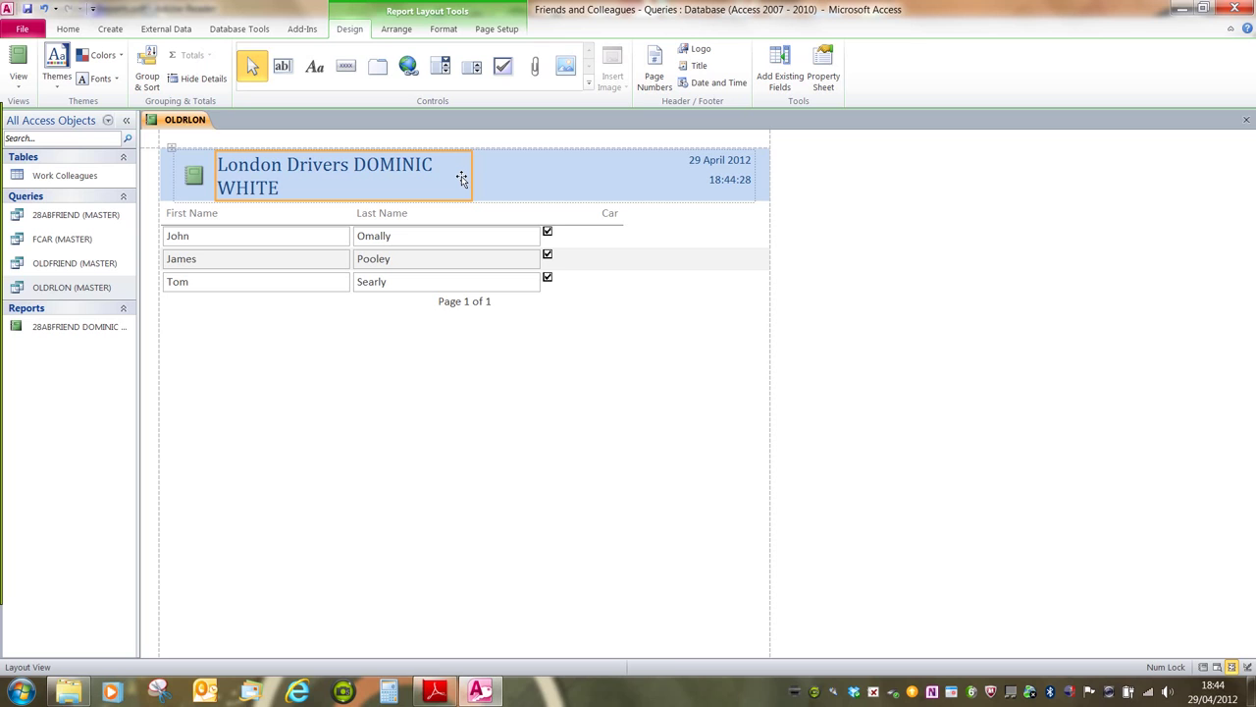
pyautogui.moveTo(474, 177); pyautogui.dragTo(538, 178)
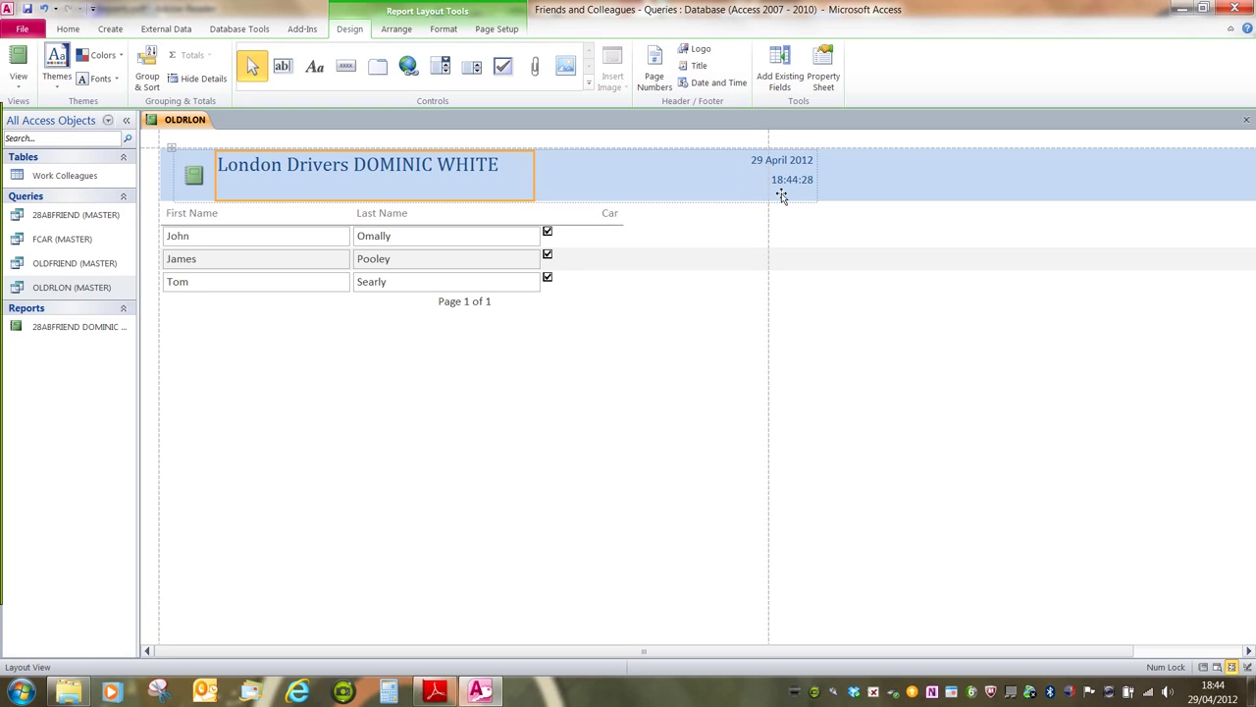
pyautogui.click(718, 177)
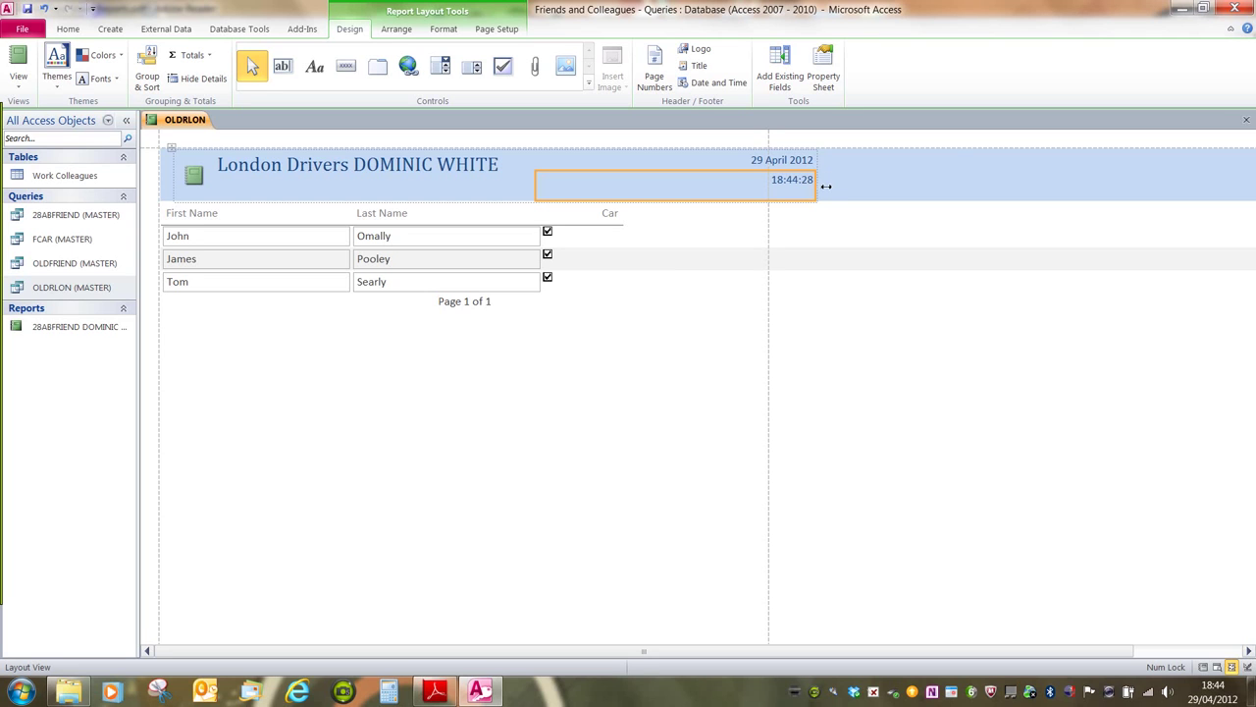
pyautogui.moveTo(826, 185); pyautogui.dragTo(729, 203)
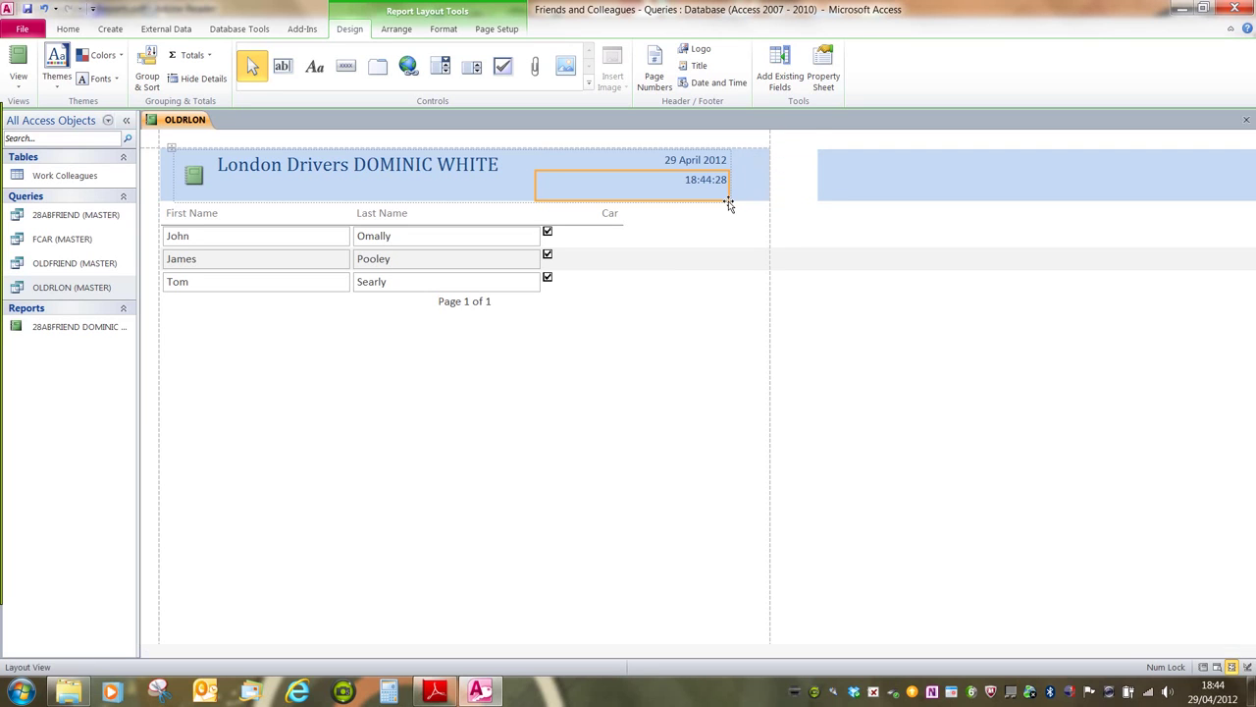
# Step: Open the OLDRLON report in Print Preview and switch its page to landscape orientation
pyautogui.click(22, 29)
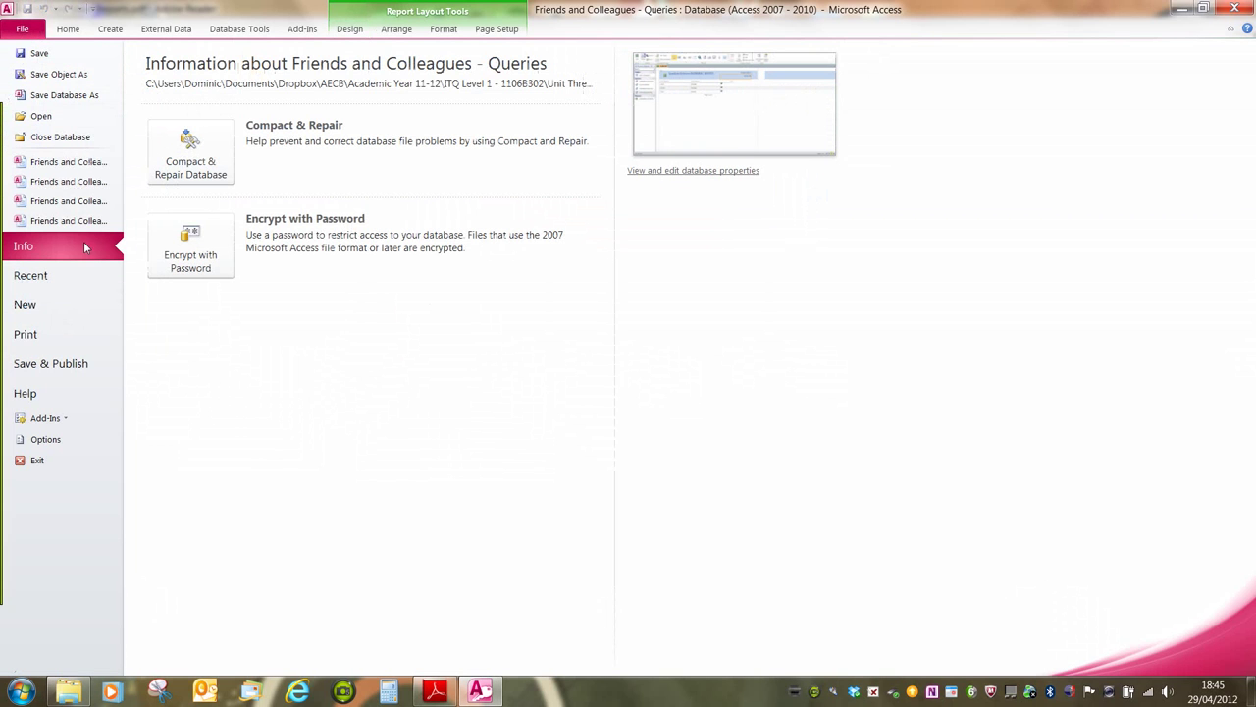
pyautogui.click(36, 336)
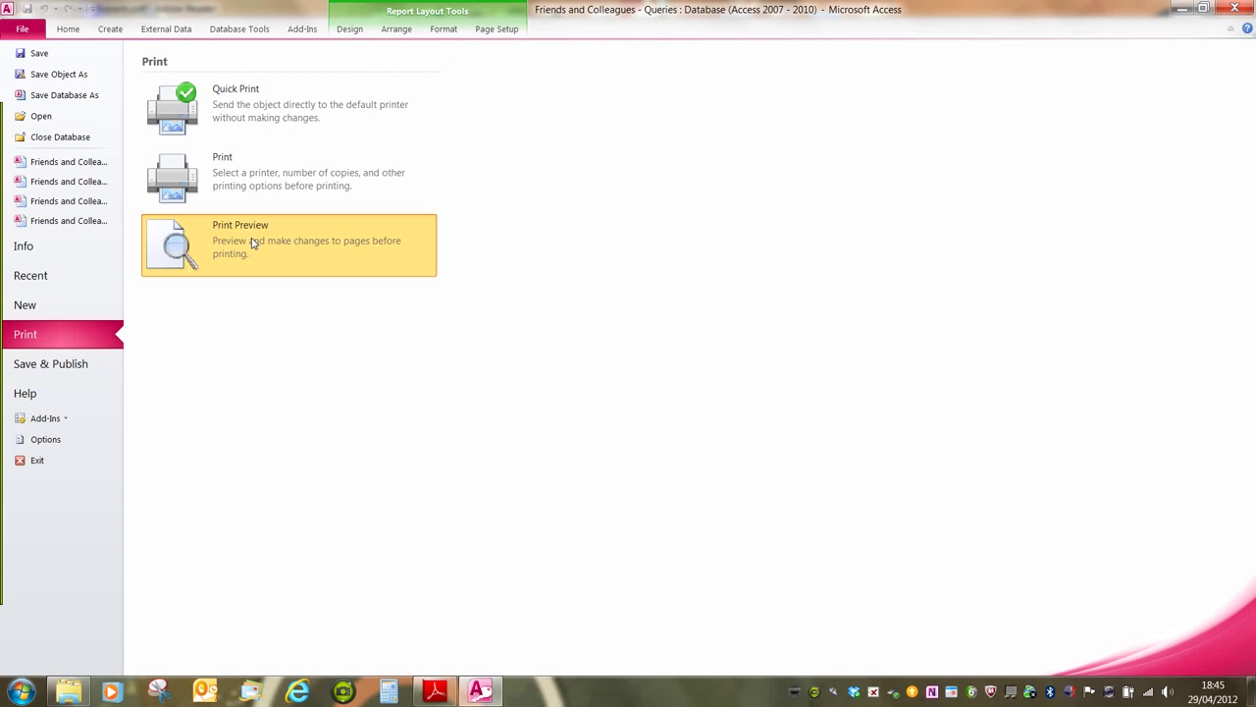
pyautogui.click(252, 242)
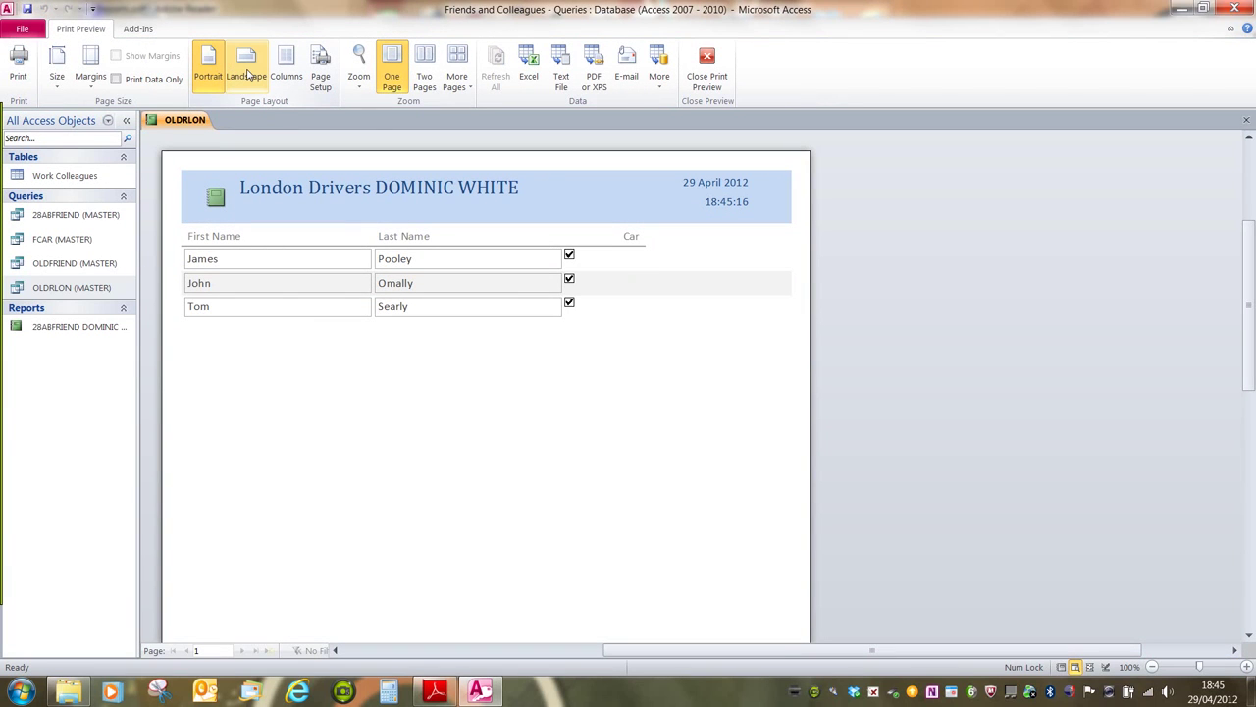
pyautogui.click(247, 73)
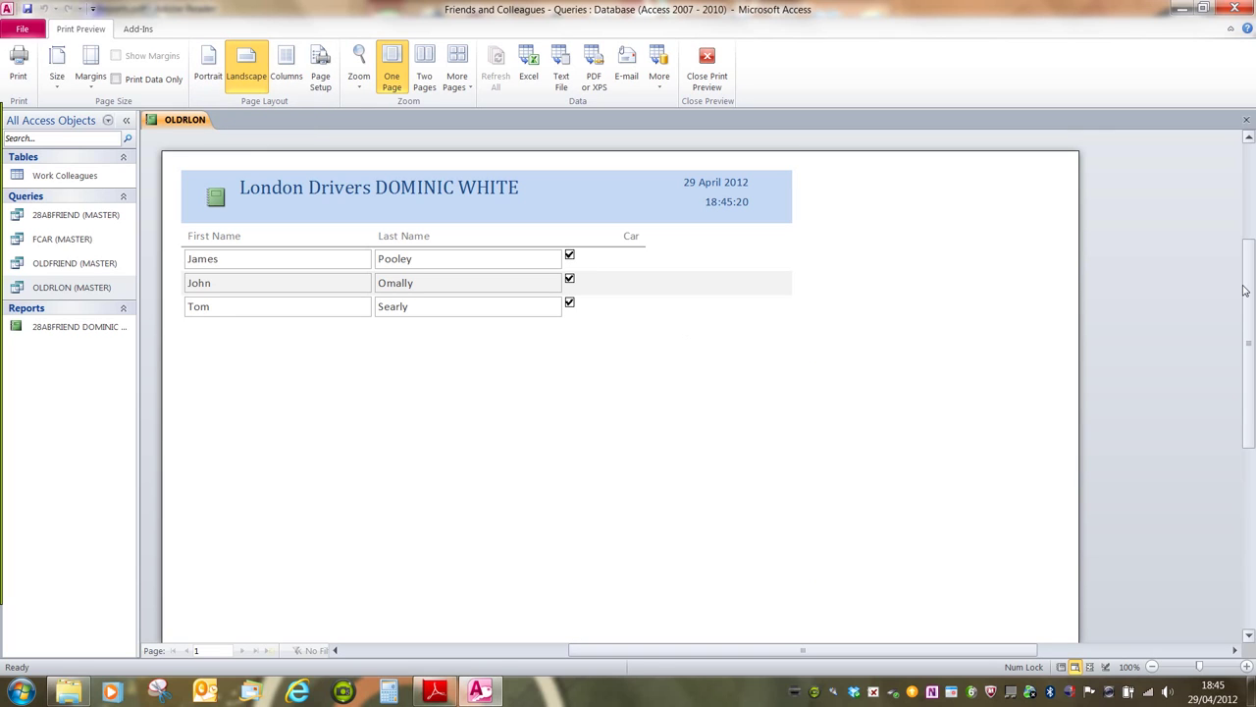
pyautogui.moveTo(1248, 275); pyautogui.dragTo(1253, 253)
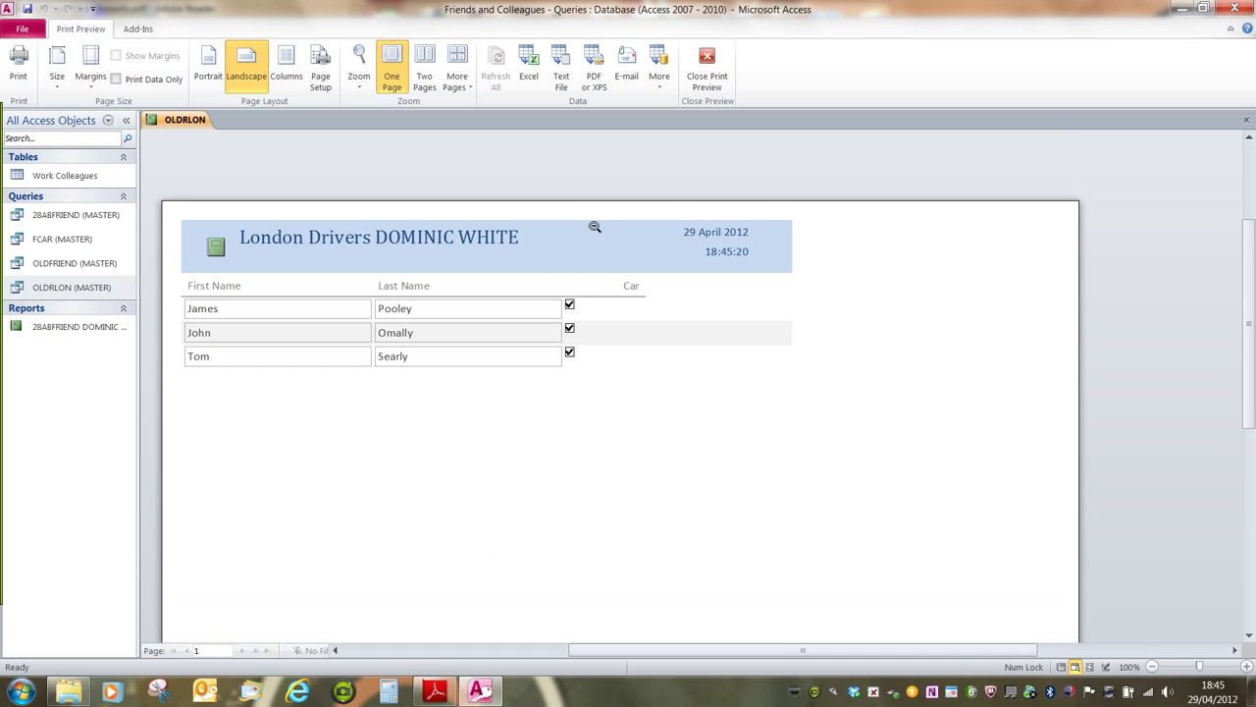
# Step: Use Save Object As to save the report as 'London Drivers' plus the author's full name
pyautogui.click(21, 28)
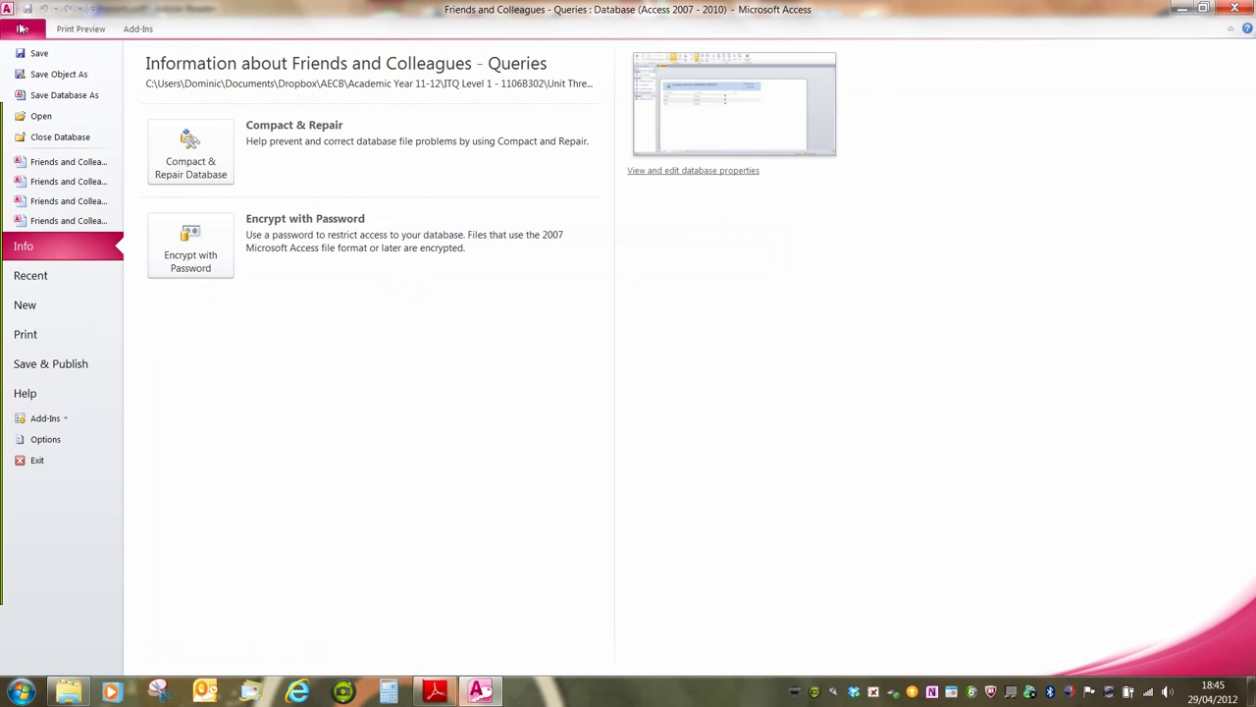
pyautogui.click(59, 73)
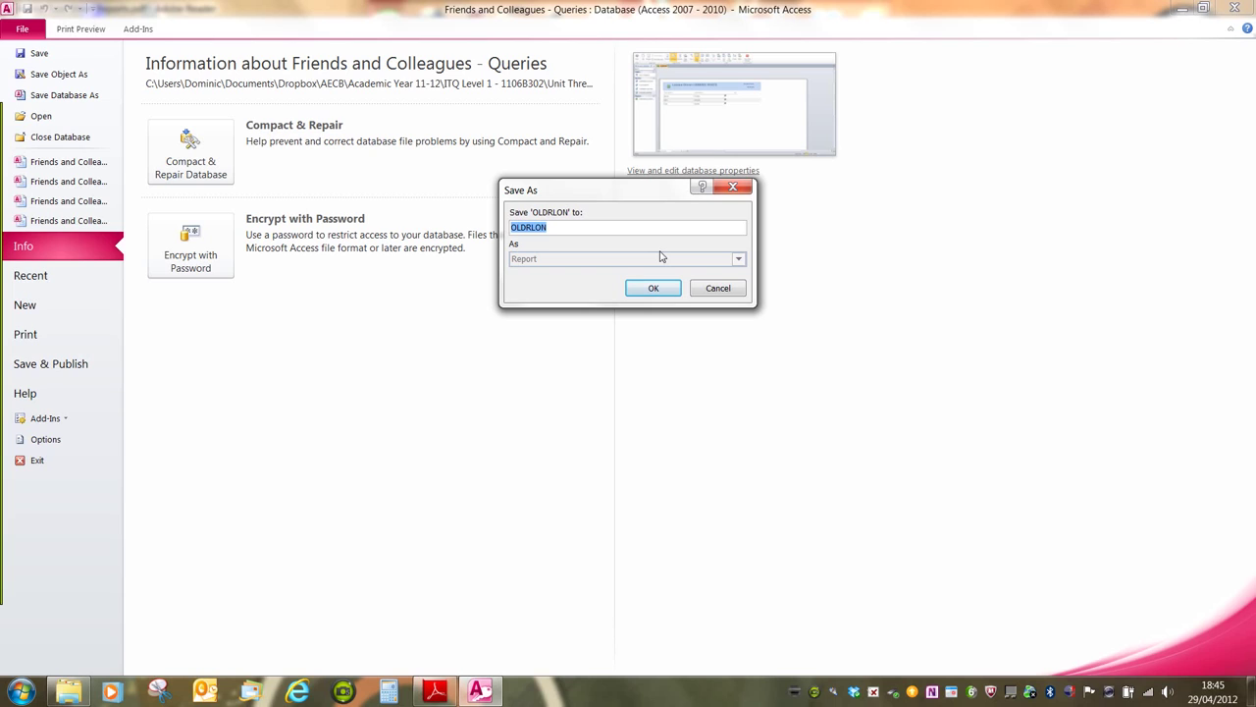
pyautogui.write('London Drivers DOMINIC WHITE')
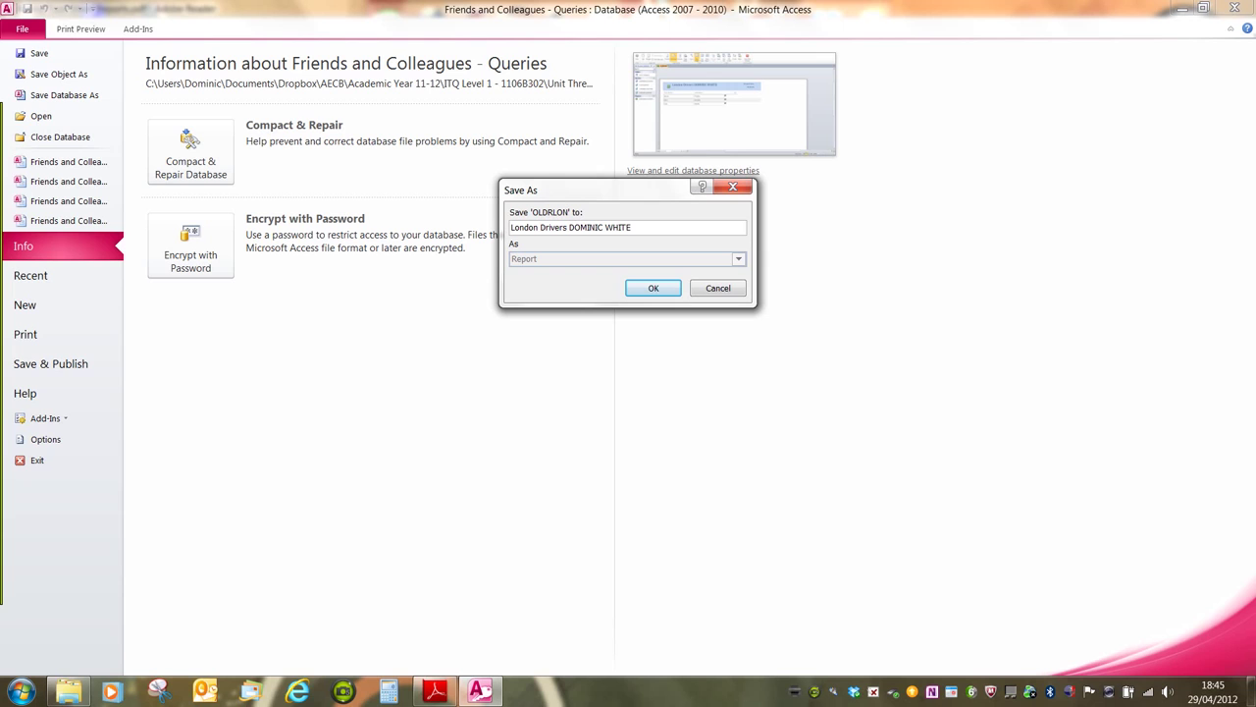
pyautogui.click(655, 292)
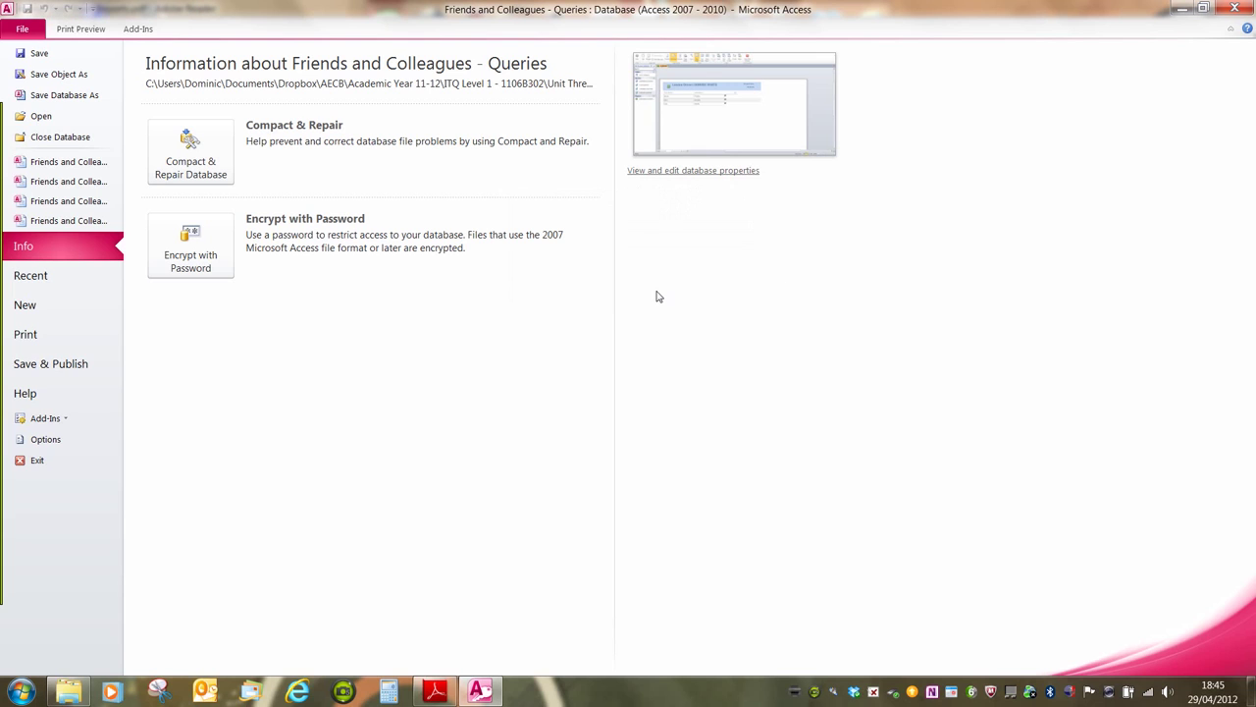
# Step: Print-preview the renamed London Drivers report and scroll through to confirm it shows Page 1 of 1
pyautogui.click(45, 342)
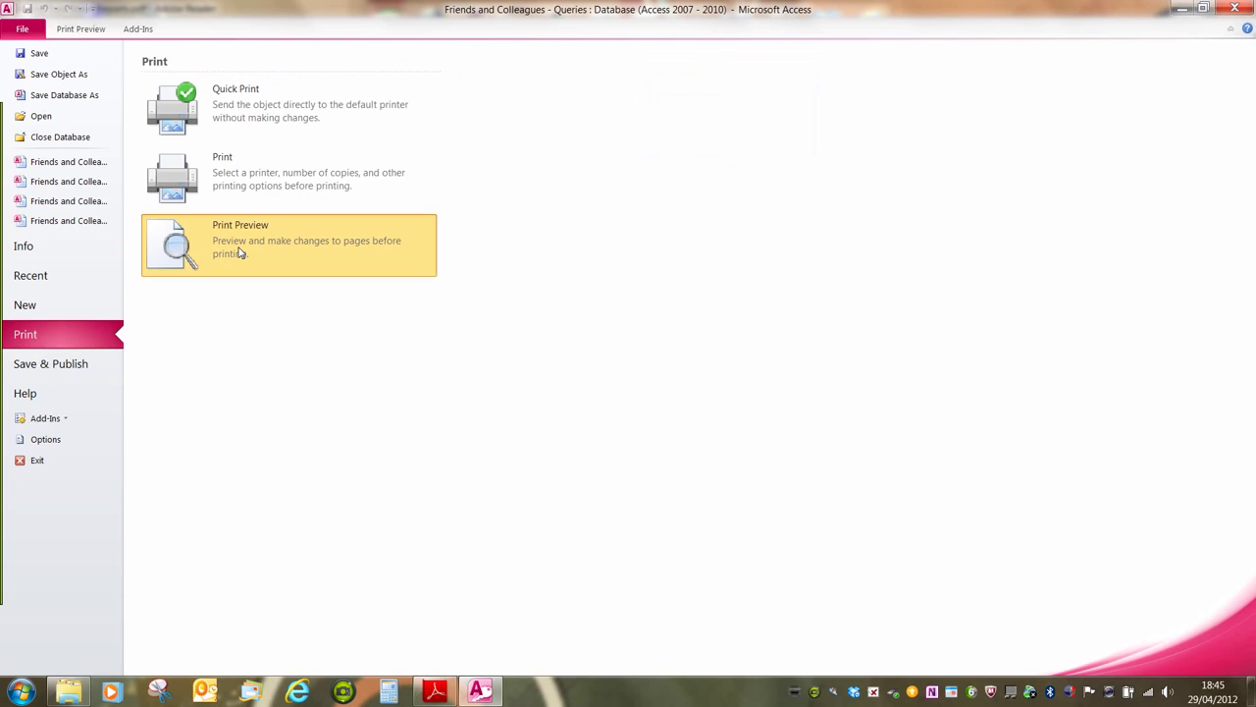
pyautogui.click(241, 253)
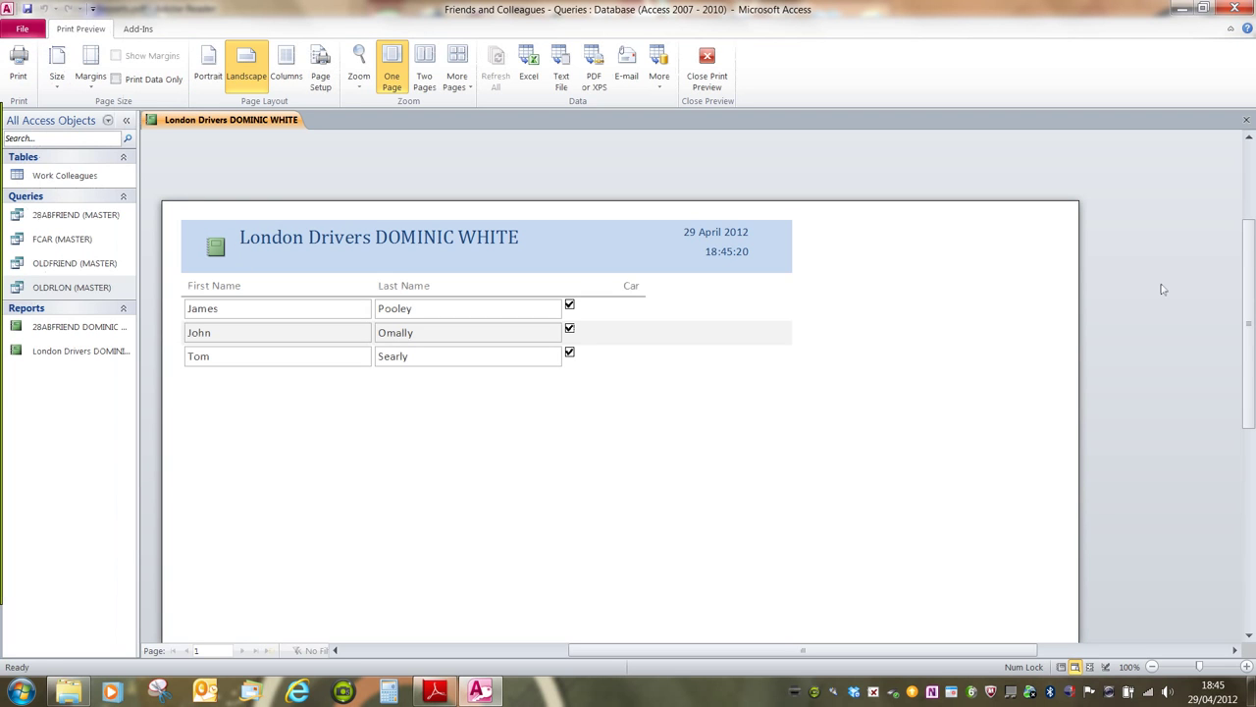
pyautogui.moveTo(1246, 252); pyautogui.dragTo(1225, 387)
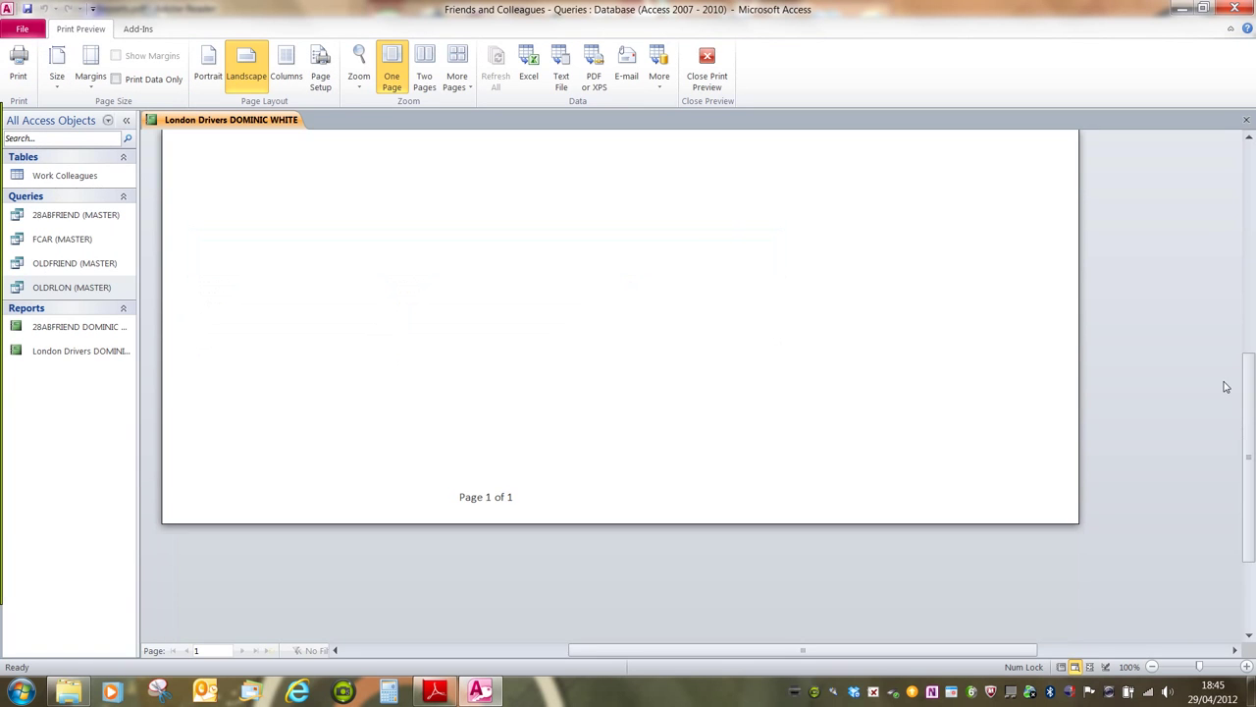
pyautogui.scroll(5, 1225, 387)
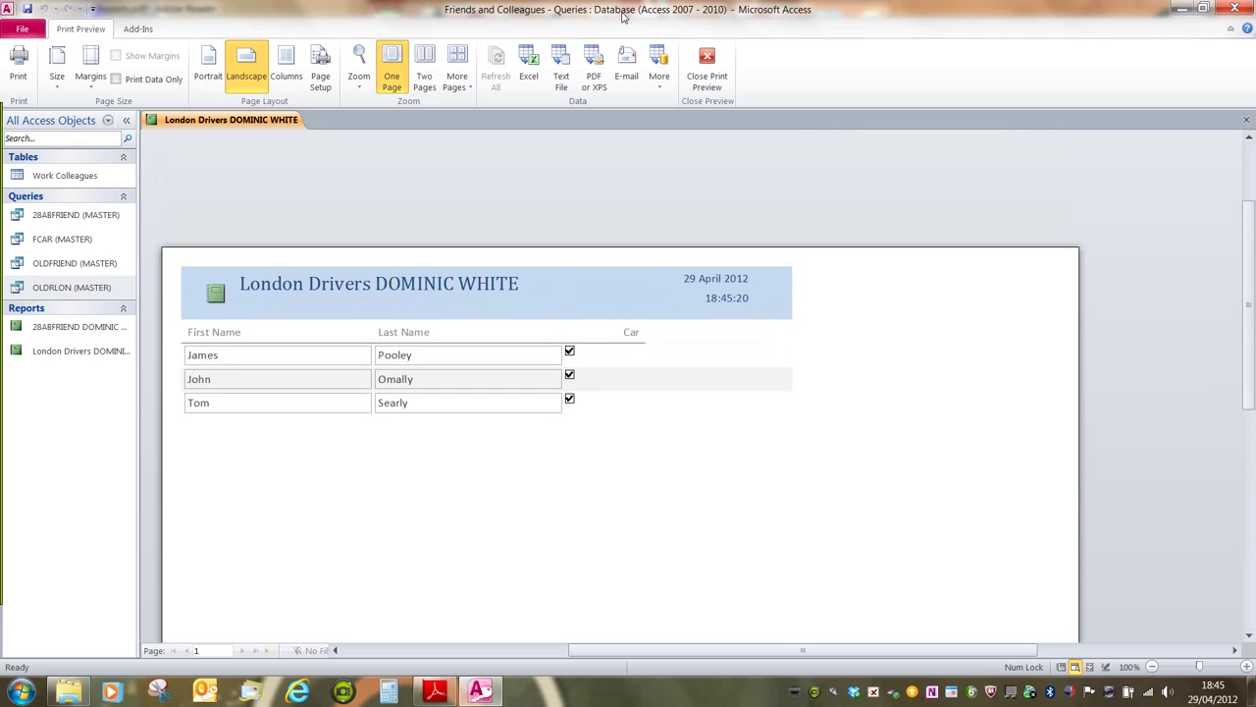